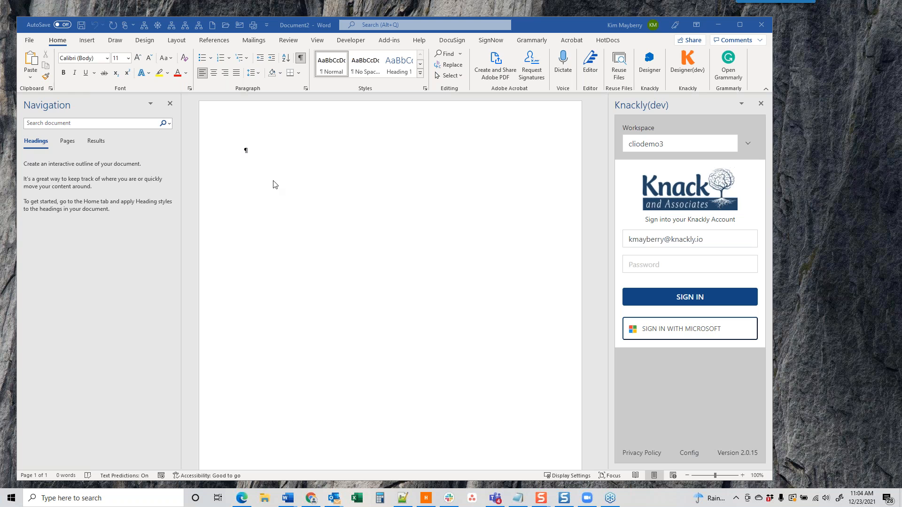
Step: Search the Office add-in store for 'knackly', close it, and select the workspace name in the Knackly pane
{"action": "left_click", "coordinate": [86, 41]}
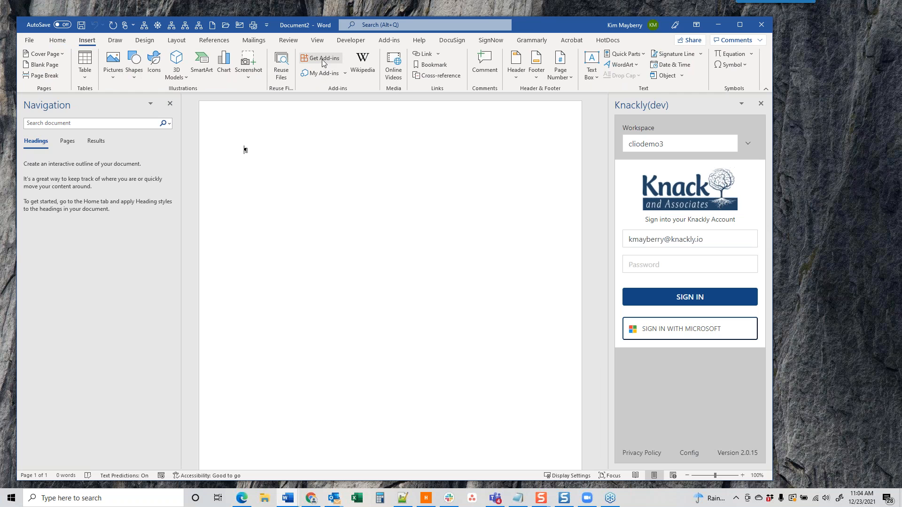
{"action": "left_click", "coordinate": [323, 60]}
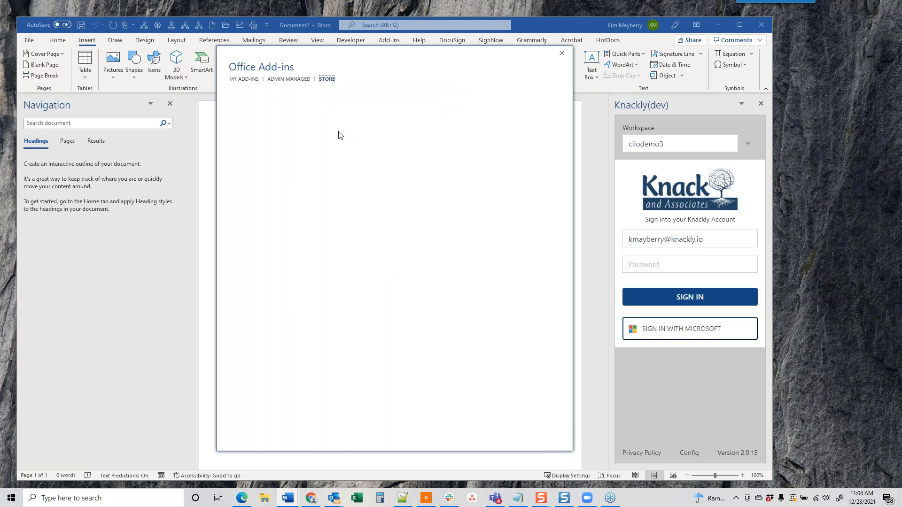
{"action": "left_click", "coordinate": [244, 117]}
{"action": "type", "text": "knackly"}
{"action": "key", "text": "Return"}
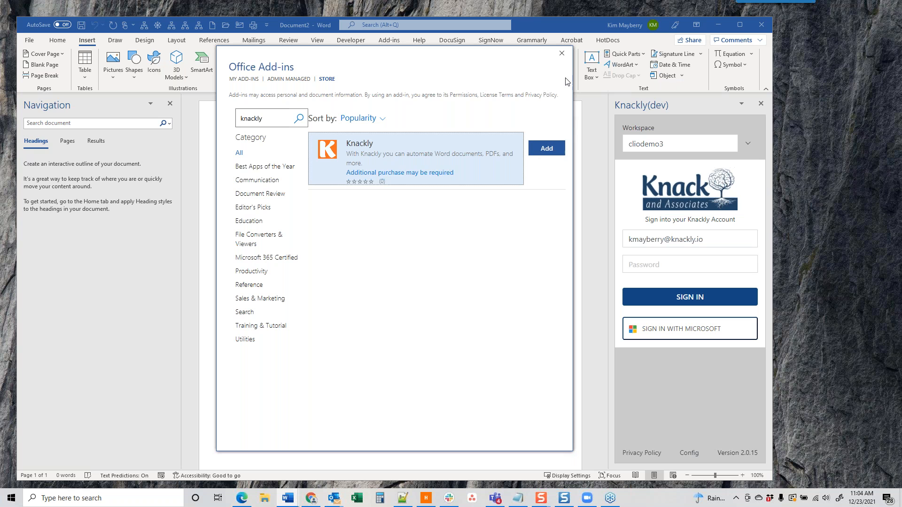
{"action": "left_click", "coordinate": [561, 53]}
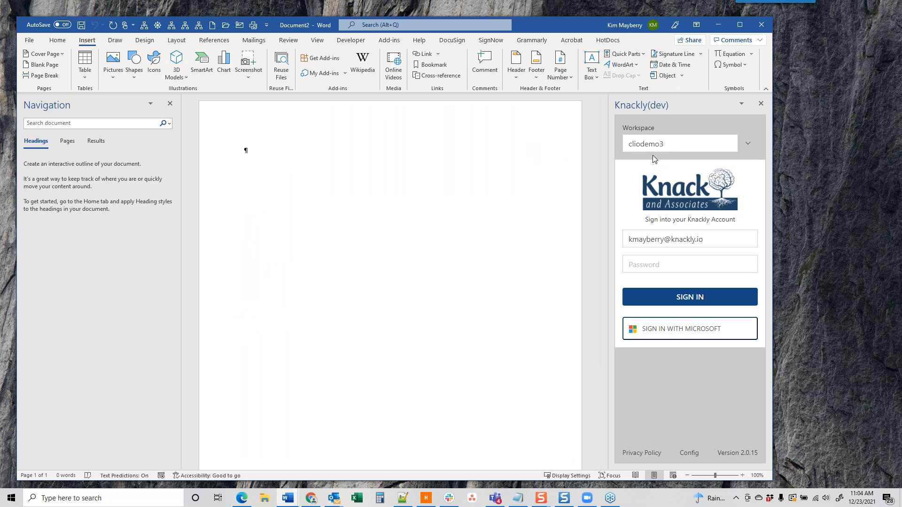
{"action": "left_click_drag", "start_coordinate": [675, 139], "coordinate": [631, 140]}
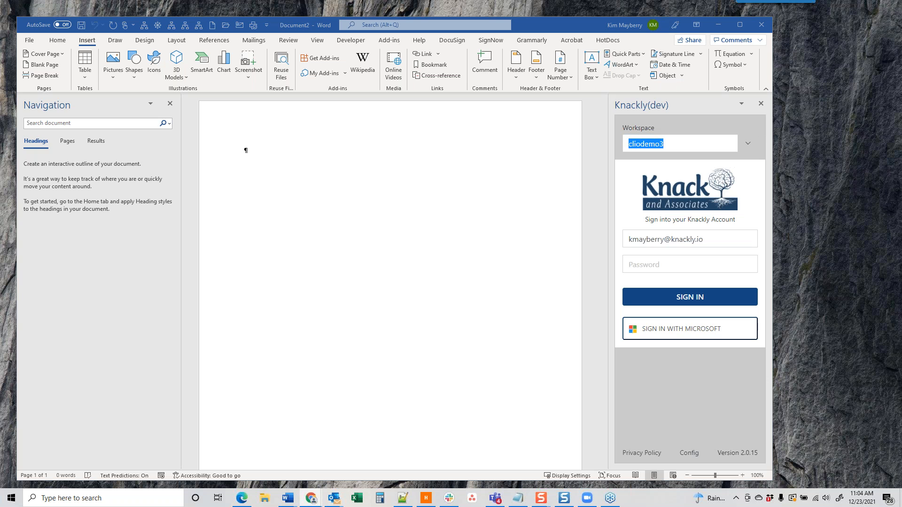
Step: In Chrome, open the Knack and Associates demo bookmark, select cliodemo3 in the address, then move Chrome aside
{"action": "left_click", "coordinate": [310, 497]}
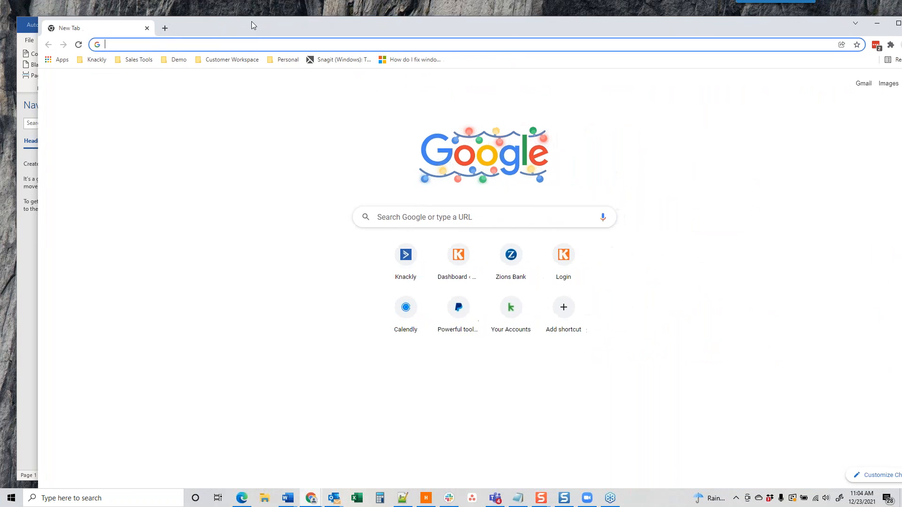
{"action": "left_click", "coordinate": [174, 59]}
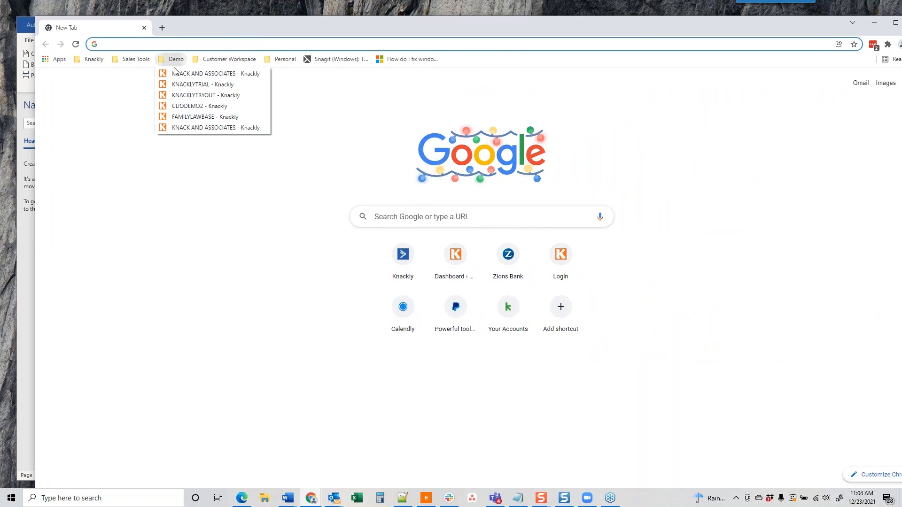
{"action": "left_click", "coordinate": [181, 126]}
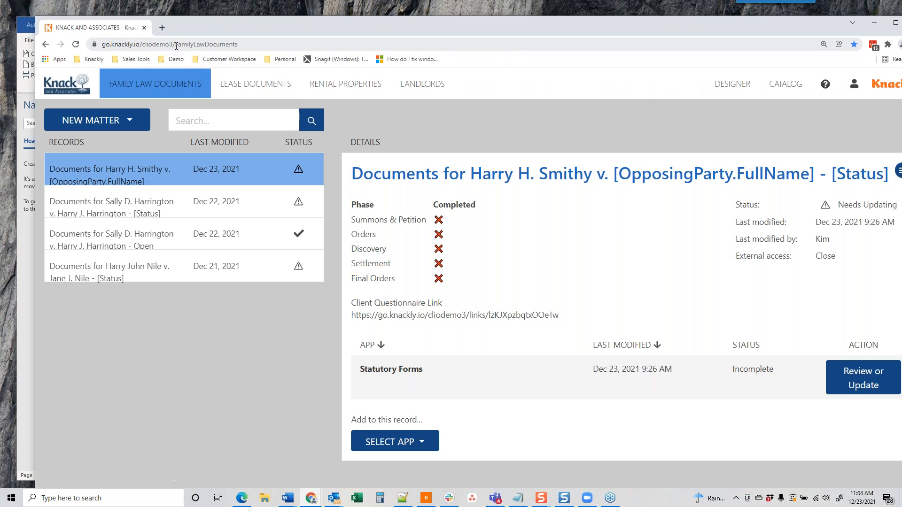
{"action": "left_click_drag", "start_coordinate": [173, 45], "coordinate": [142, 46]}
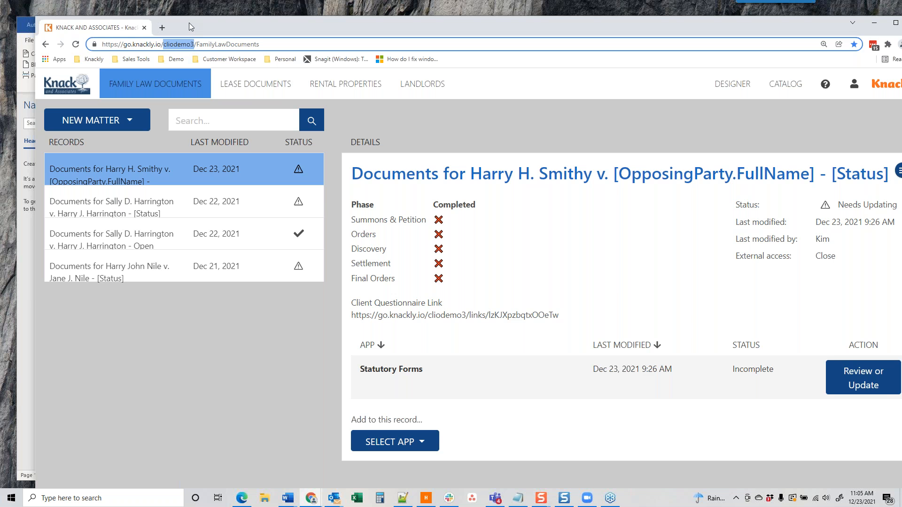
{"action": "left_click_drag", "start_coordinate": [199, 27], "coordinate": [901, 53]}
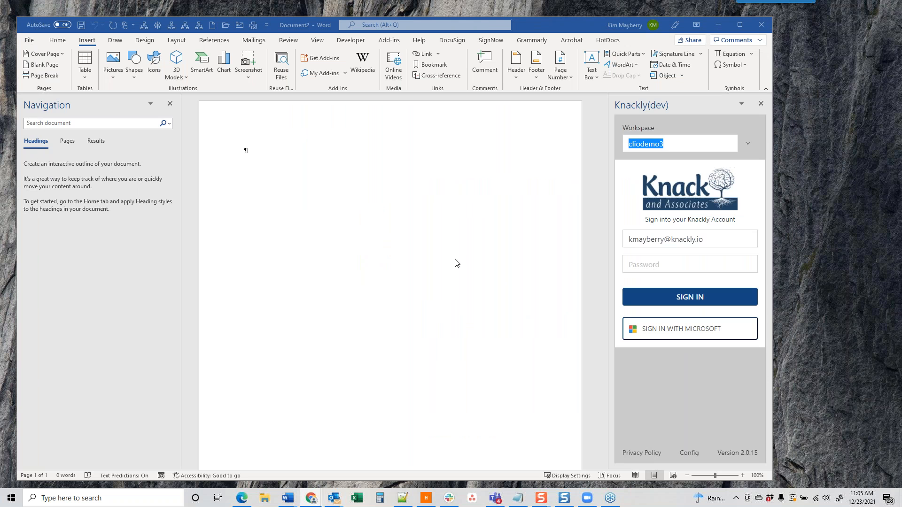
Step: Enter the account password in the Knackly pane and sign in to the cliodemo3 workspace
{"action": "left_click", "coordinate": [666, 260]}
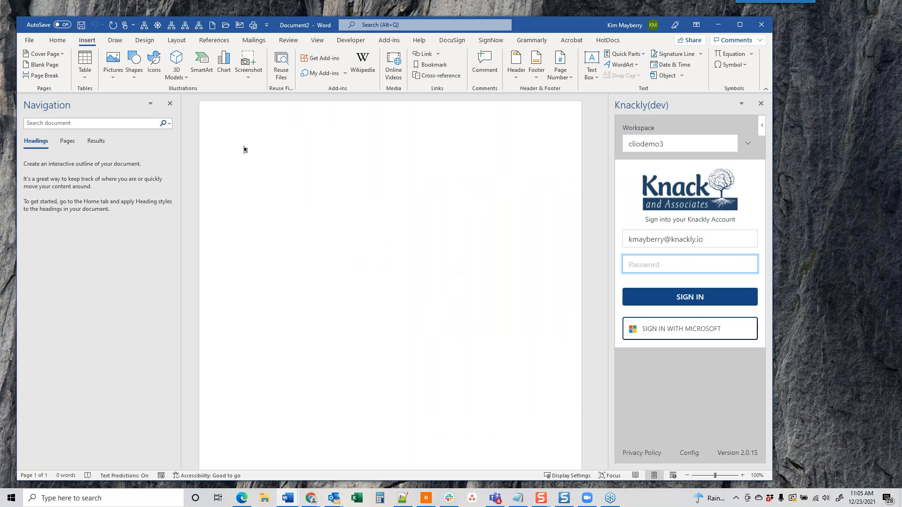
{"action": "type", "text": "•••••••••"}
{"action": "key", "text": "Return"}
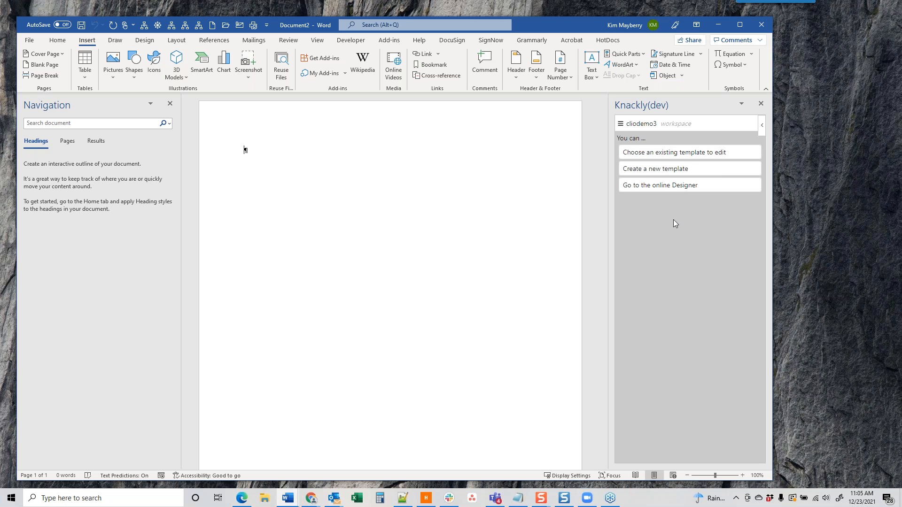
Step: Fill the new-template form with name Test45 and base model FamilyLawDocuments
{"action": "left_click", "coordinate": [652, 169]}
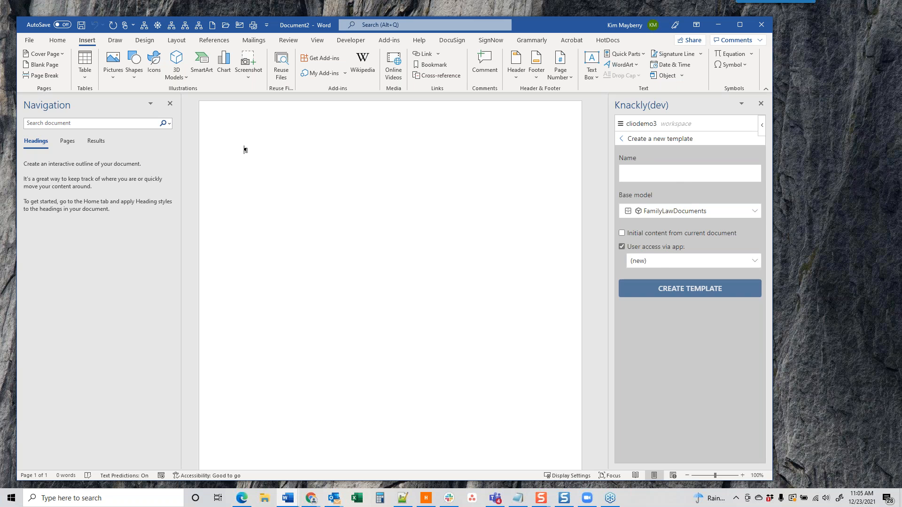
{"action": "left_click", "coordinate": [679, 177]}
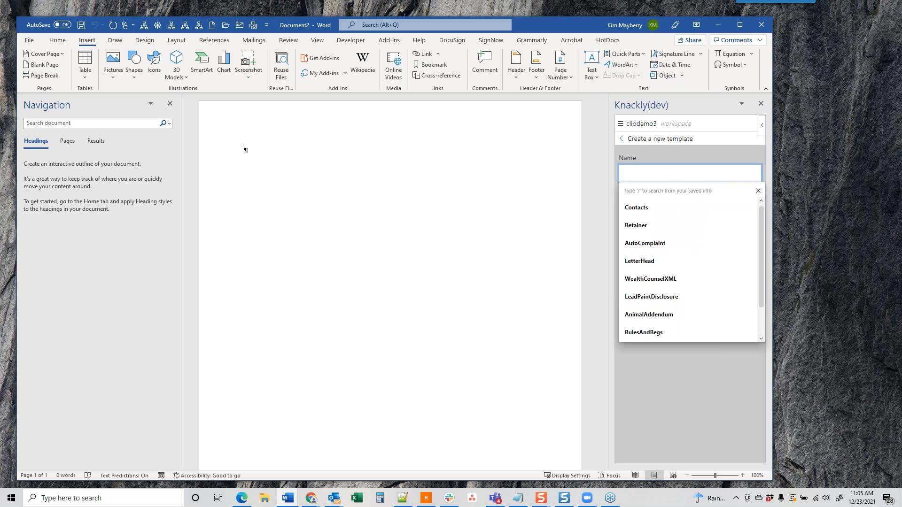
{"action": "type", "text": "Test45"}
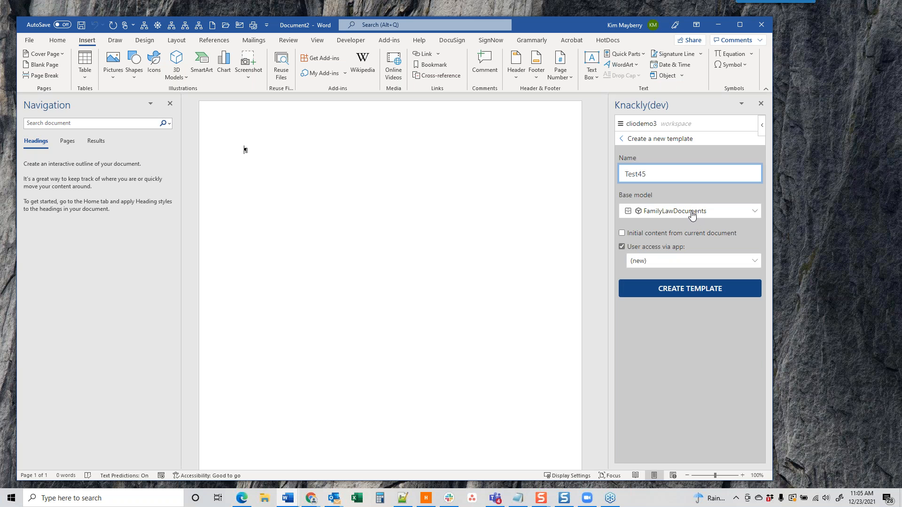
{"action": "left_click", "coordinate": [692, 215]}
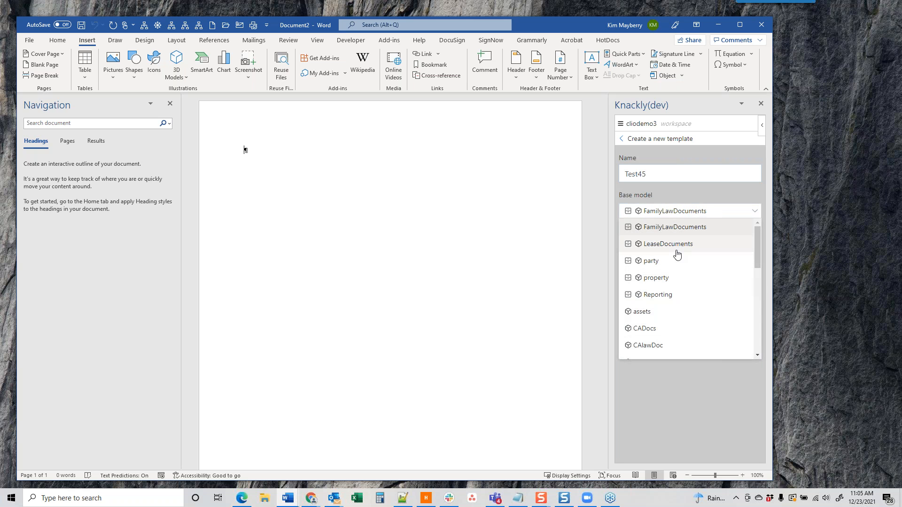
{"action": "left_click", "coordinate": [679, 229]}
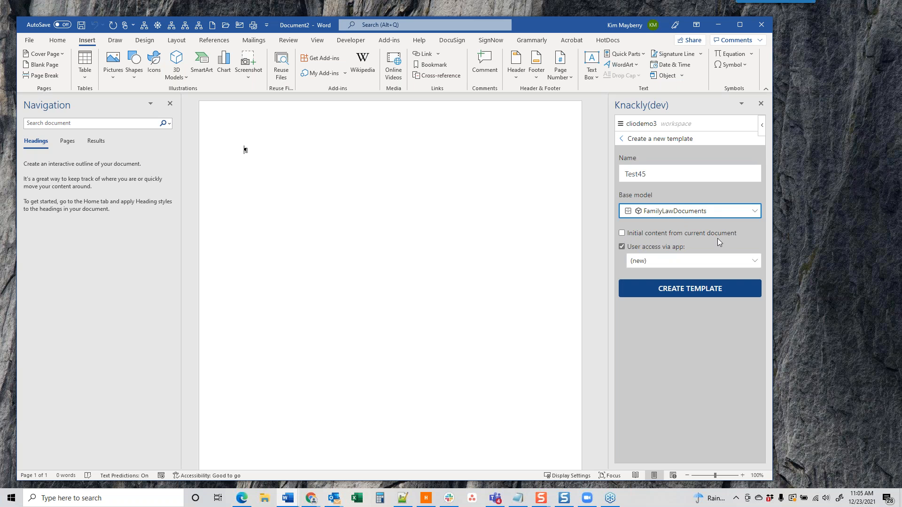
Step: Type 'Date' and 'Client' on separate lines in the document
{"action": "left_click", "coordinate": [246, 150]}
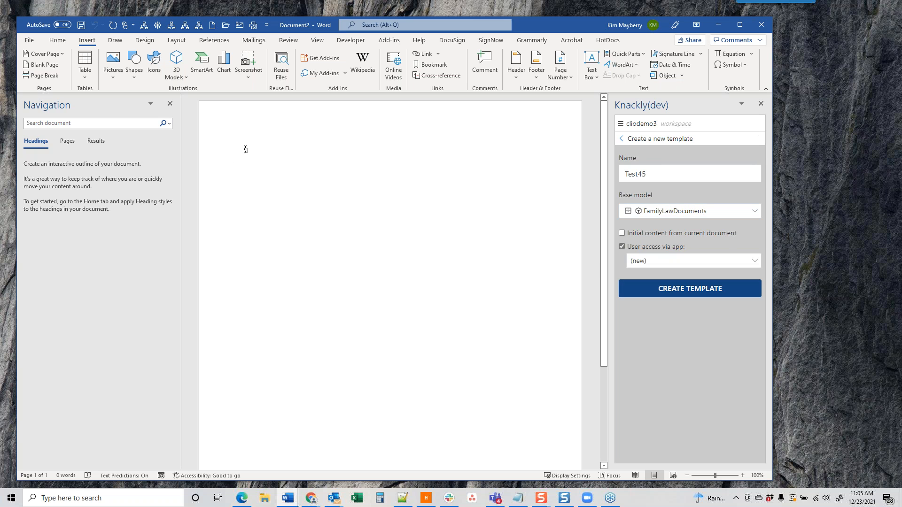
{"action": "type", "text": "Date"}
{"action": "key", "text": "Return"}
{"action": "key", "text": "Return"}
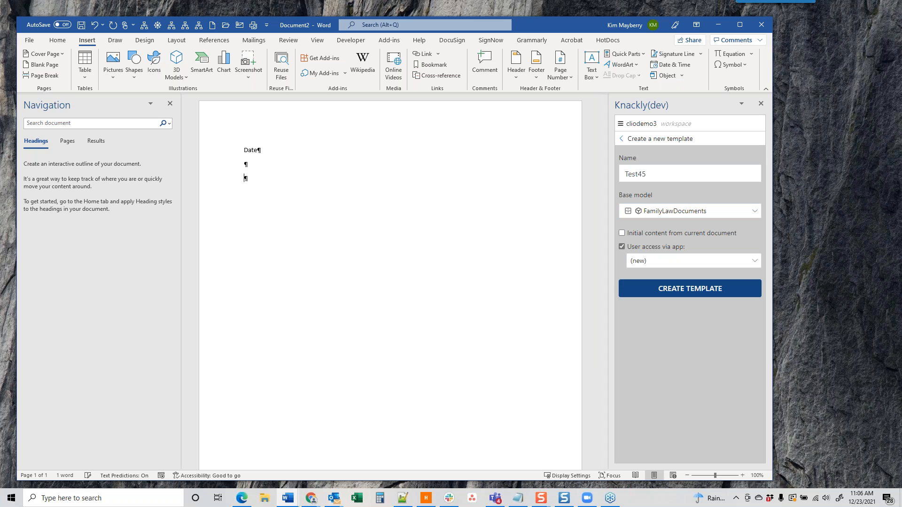
{"action": "type", "text": "Client"}
{"action": "key", "text": "Return"}
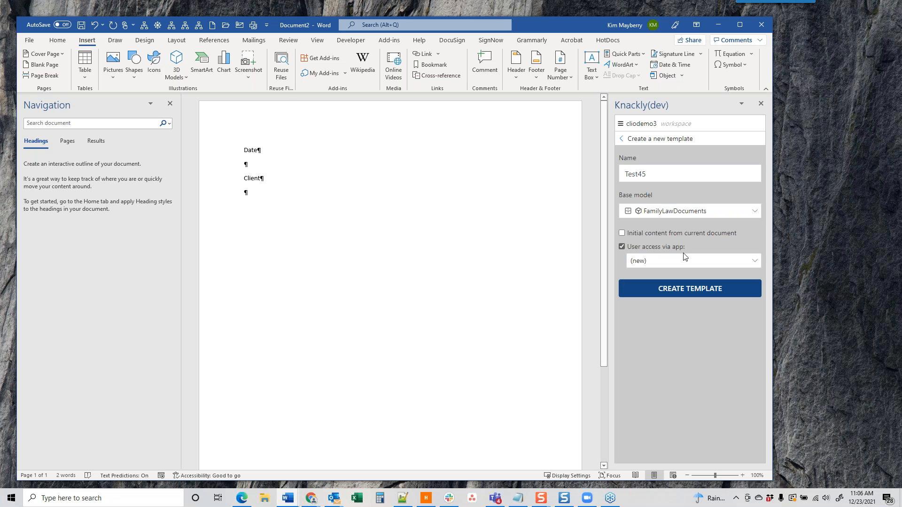
Step: Use the current document as initial content, grant NewClient app access, and create the Test45 template
{"action": "left_click", "coordinate": [622, 234]}
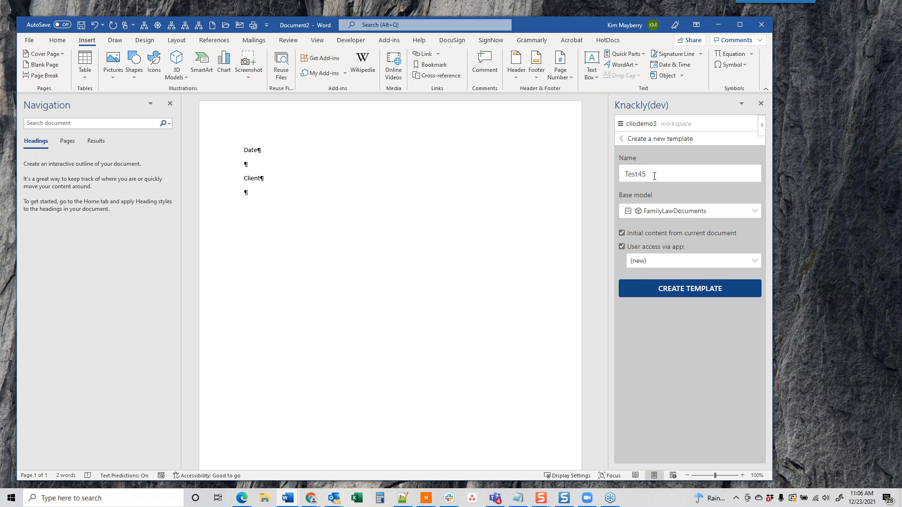
{"action": "left_click", "coordinate": [752, 262]}
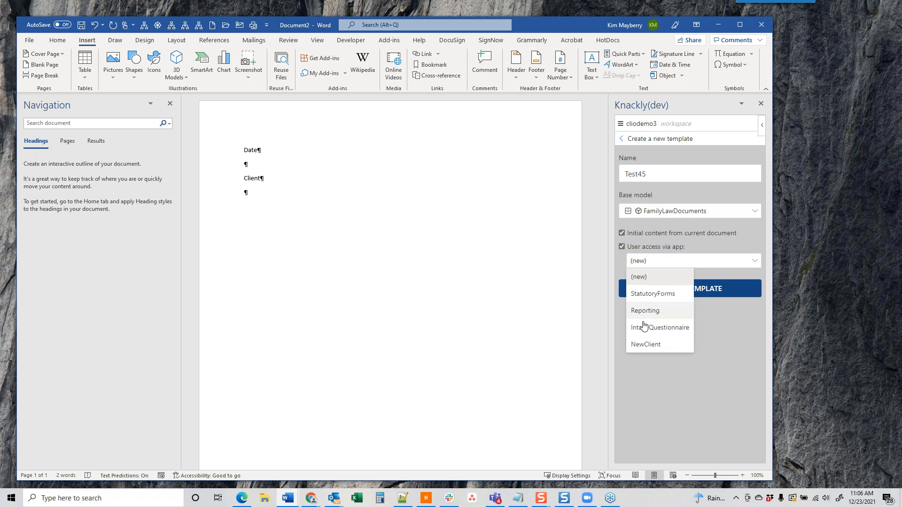
{"action": "left_click", "coordinate": [642, 346]}
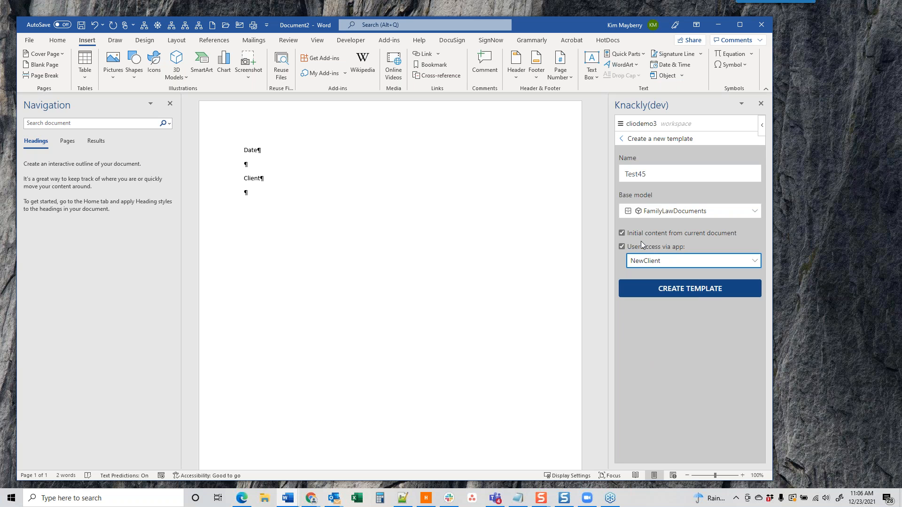
{"action": "left_click", "coordinate": [685, 290]}
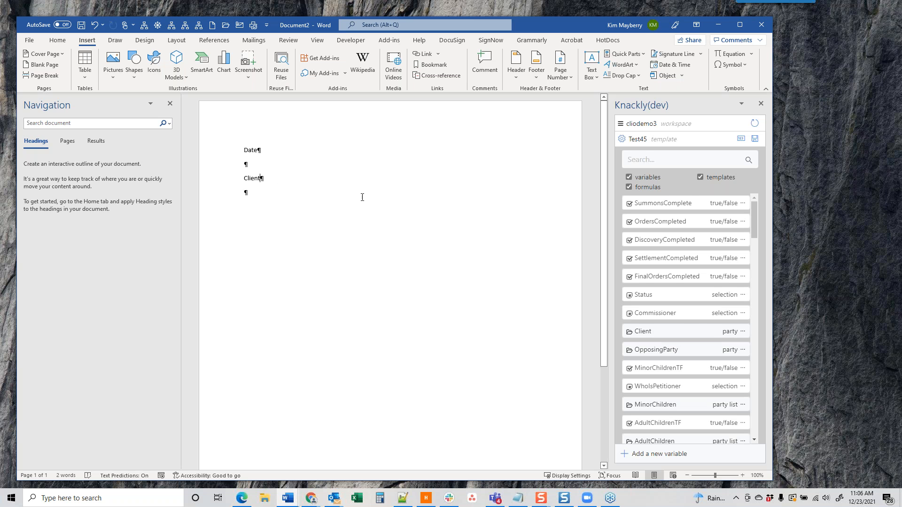
Step: Insert the Client FullName field after Client, then bring up the Status variable's actions menu
{"action": "left_click", "coordinate": [672, 334]}
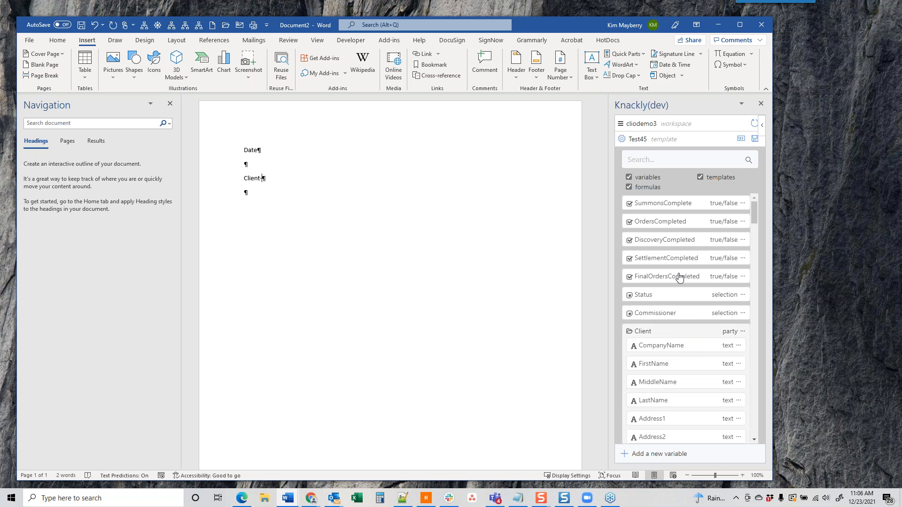
{"action": "scroll", "coordinate": [687, 353], "scroll_direction": "down", "scroll_amount": 8}
{"action": "scroll", "coordinate": [687, 353], "scroll_direction": "down", "scroll_amount": 10}
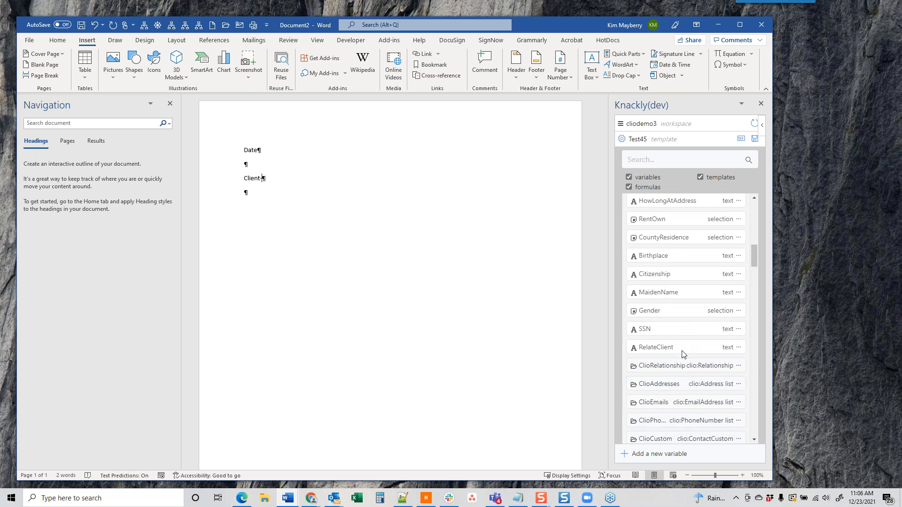
{"action": "left_click", "coordinate": [645, 291]}
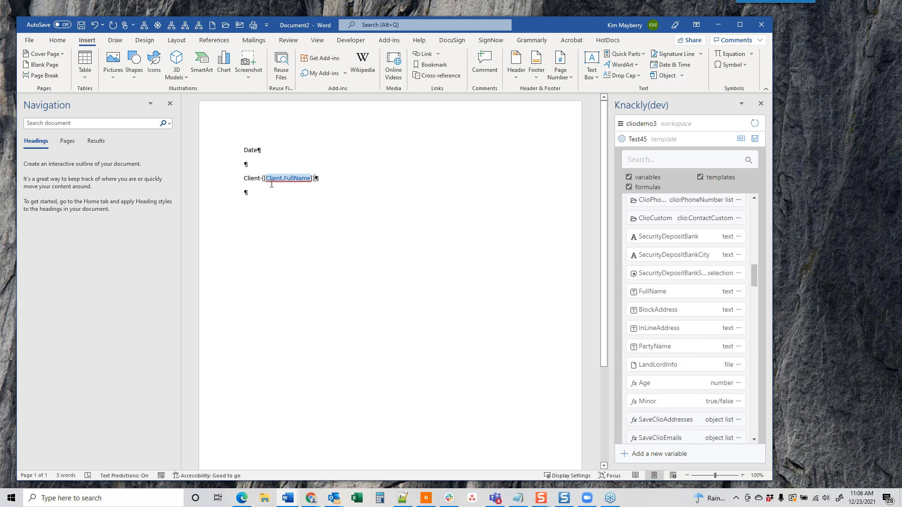
{"action": "left_click", "coordinate": [753, 139]}
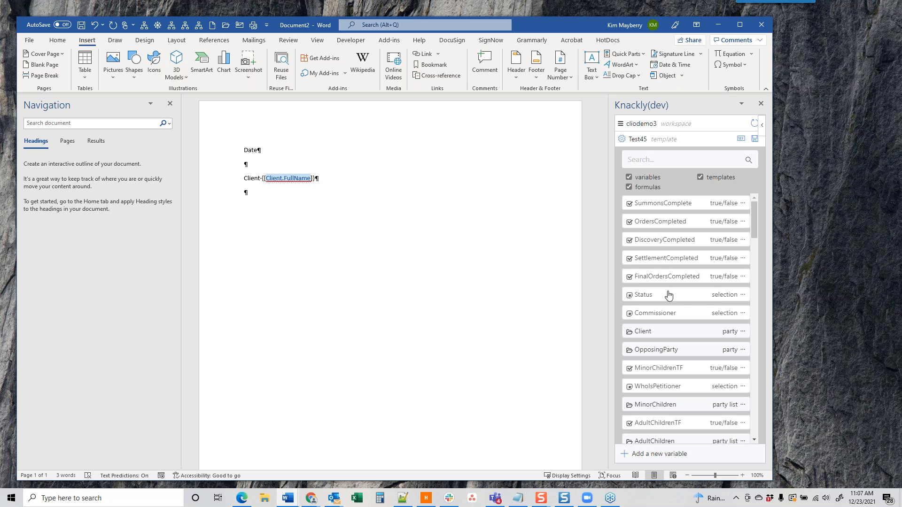
{"action": "left_click", "coordinate": [742, 299]}
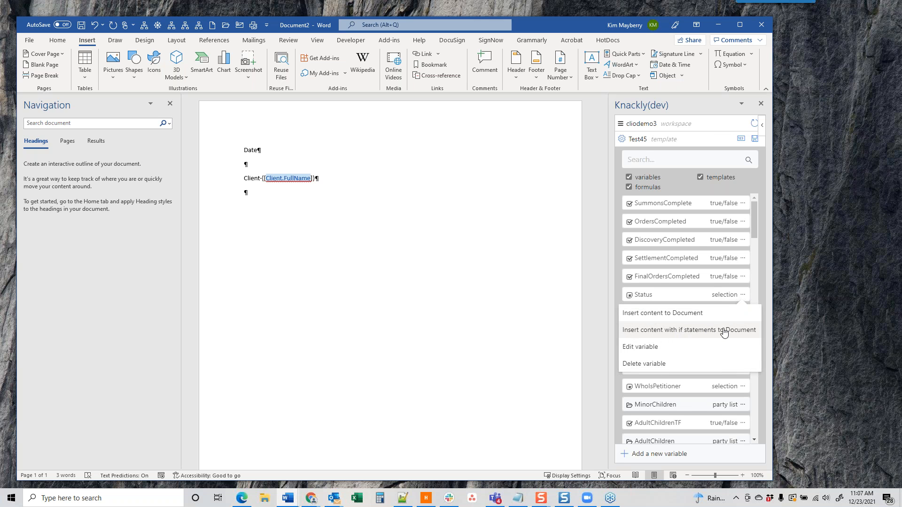
Step: Edit the Status variable so its question prompt reads 'Status of Report', and save it
{"action": "left_click", "coordinate": [646, 350]}
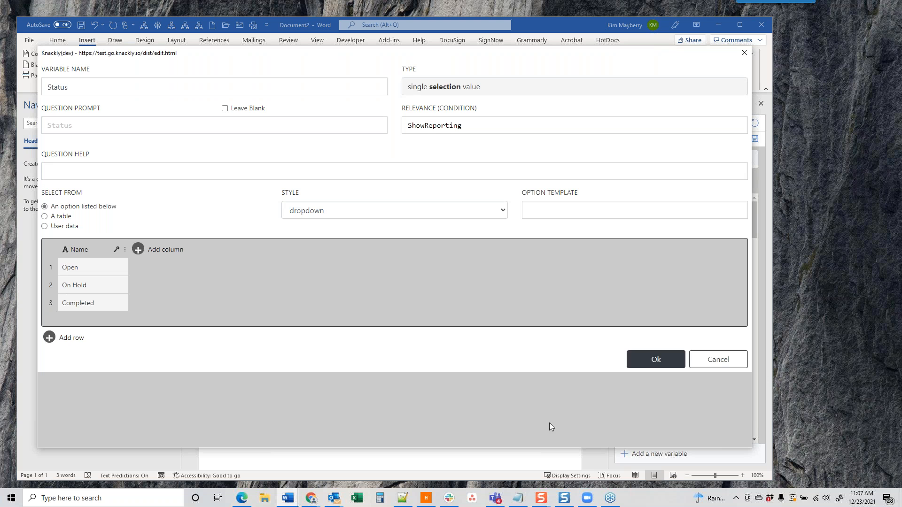
{"action": "left_click", "coordinate": [66, 125]}
{"action": "type", "text": "Status of Report"}
{"action": "left_click", "coordinate": [654, 359]}
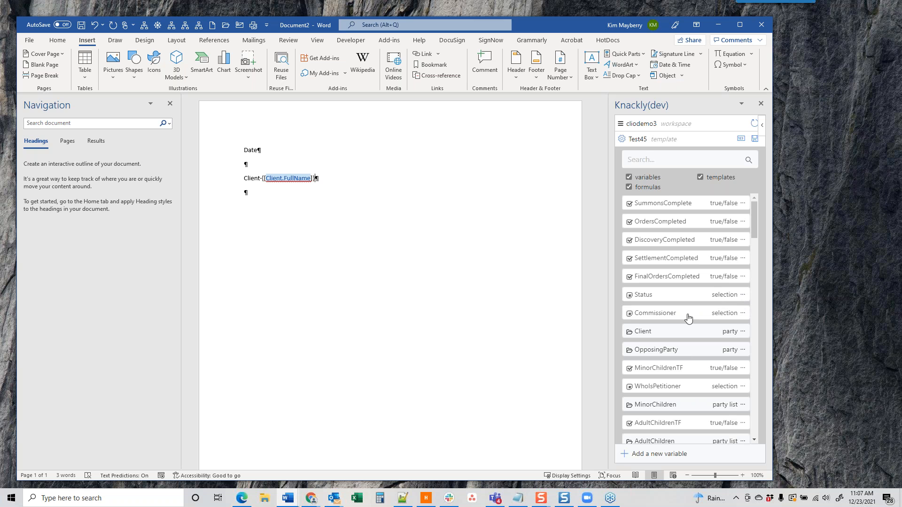
Step: Insert PetitionDT after Date formatted as January 1, 2019, then save Test45 to Knackly
{"action": "left_click", "coordinate": [261, 149]}
{"action": "scroll", "coordinate": [694, 334], "scroll_direction": "down", "scroll_amount": 5}
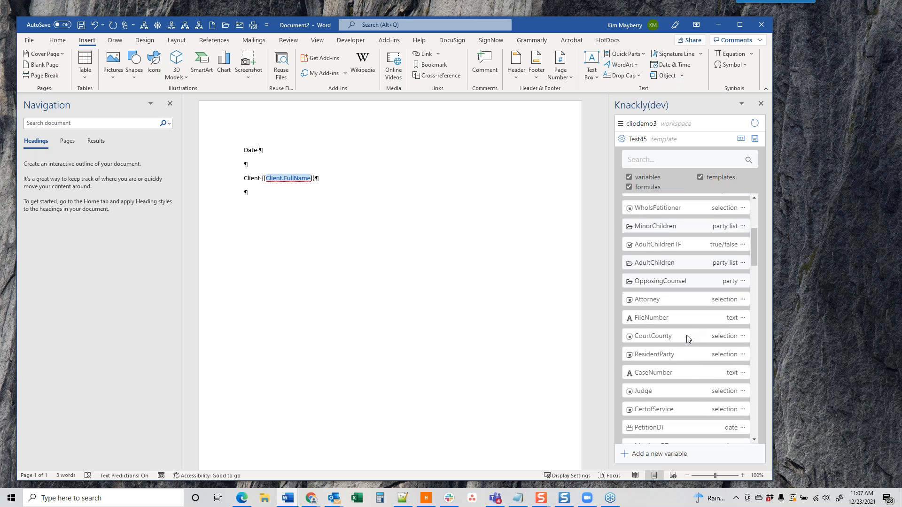
{"action": "left_click", "coordinate": [743, 428]}
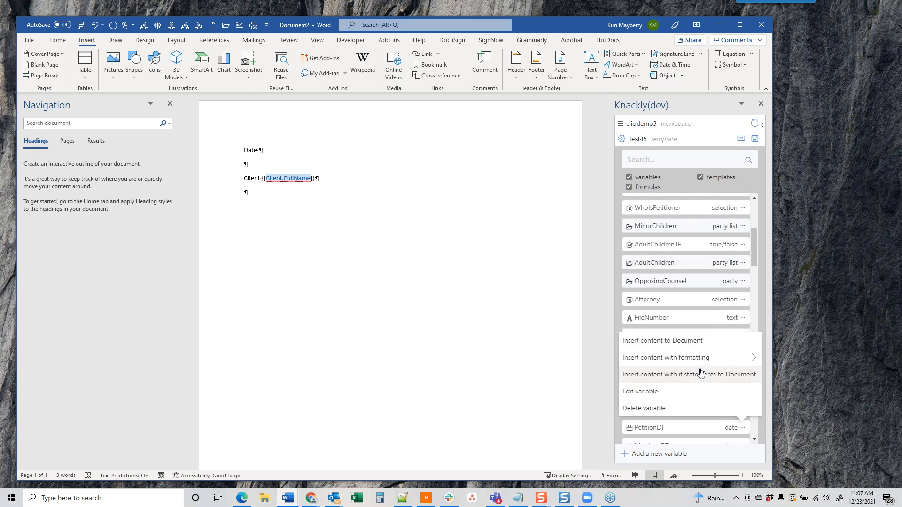
{"action": "mouse_move", "coordinate": [694, 364]}
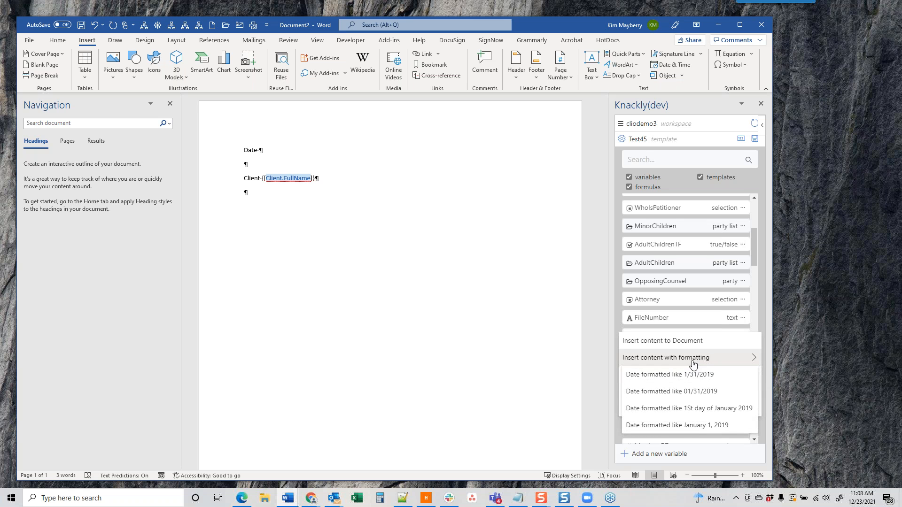
{"action": "left_click", "coordinate": [684, 425]}
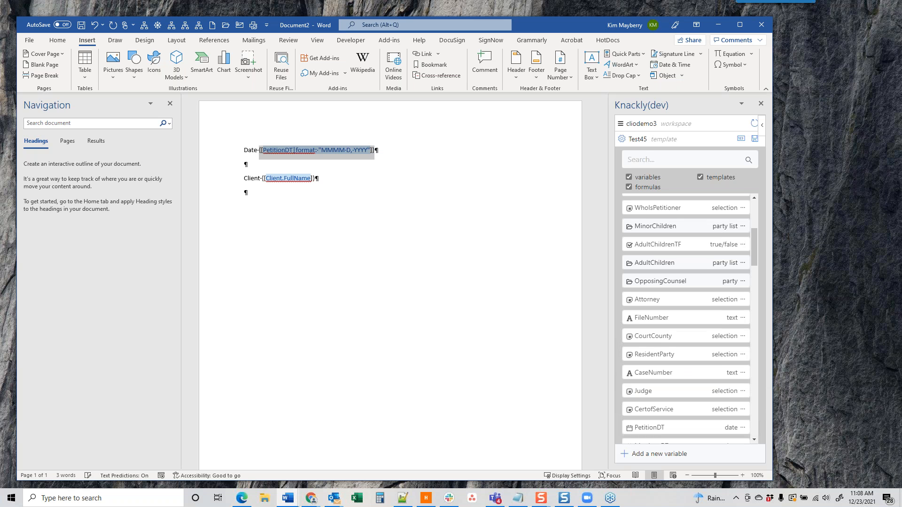
{"action": "left_click", "coordinate": [370, 173]}
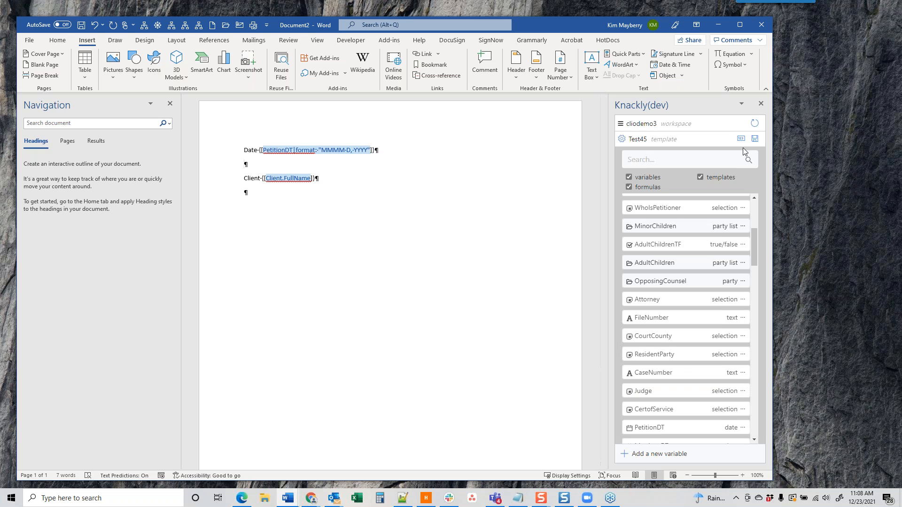
{"action": "left_click", "coordinate": [754, 139]}
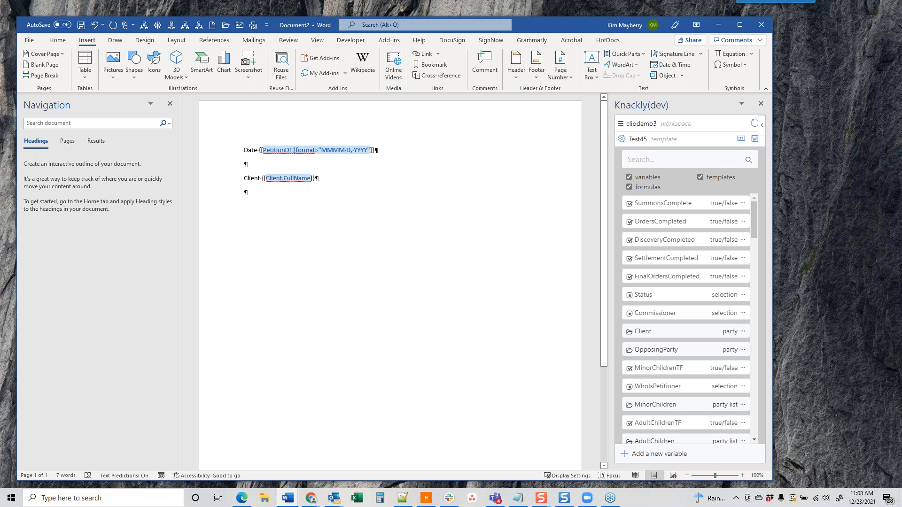
Step: Accept the spelling suggestion changing Client to Clients, try saving, and dismiss the resulting error
{"action": "left_click", "coordinate": [271, 180]}
{"action": "left_click", "coordinate": [283, 182]}
{"action": "left_click", "coordinate": [307, 216]}
{"action": "left_click", "coordinate": [755, 138]}
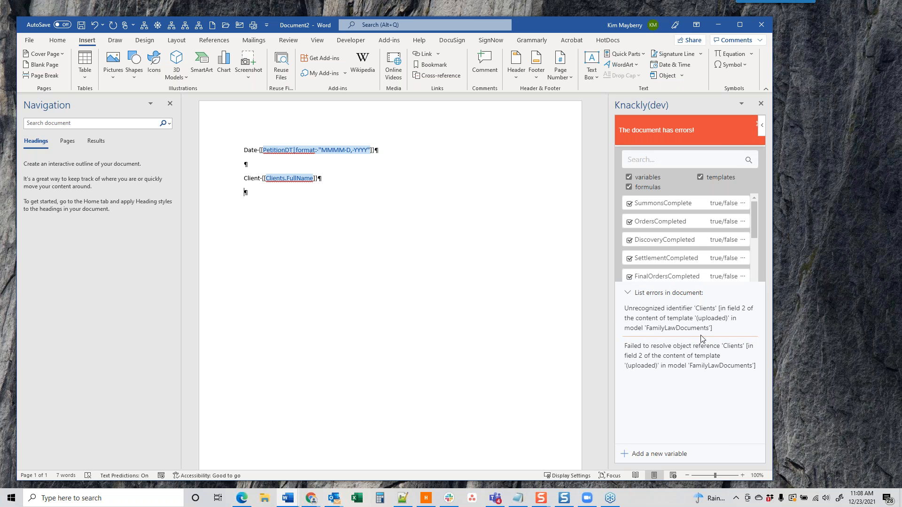
{"action": "left_click", "coordinate": [687, 137]}
Step: Jump to field 2, delete the extra 's' from Clients, and save the template
{"action": "left_click", "coordinate": [740, 139]}
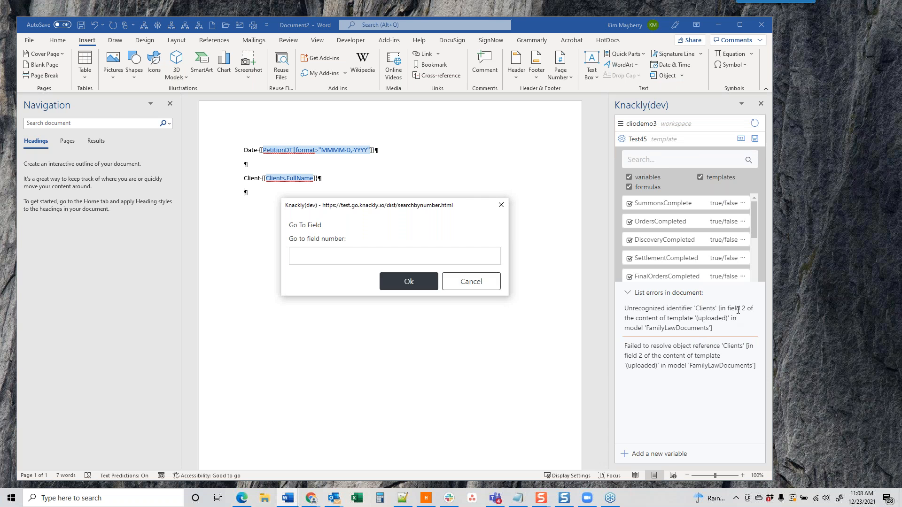
{"action": "left_click", "coordinate": [373, 258]}
{"action": "type", "text": "2"}
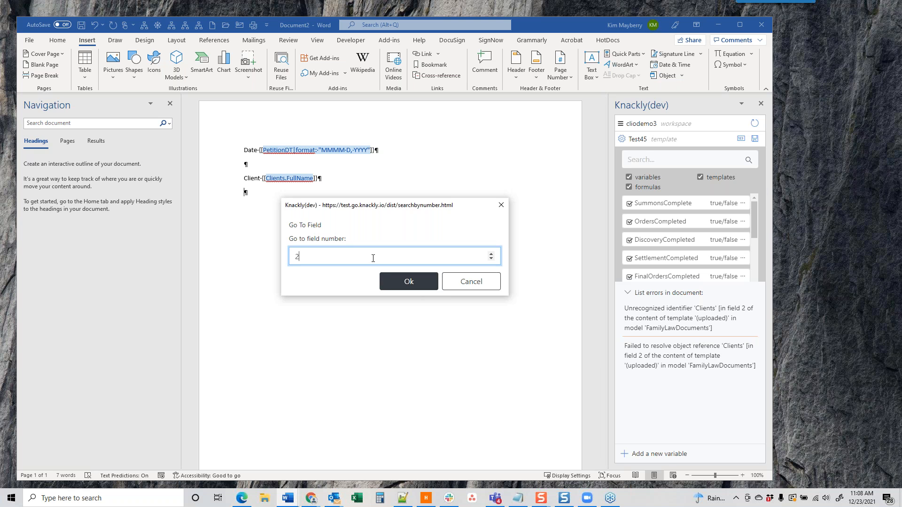
{"action": "left_click", "coordinate": [420, 287]}
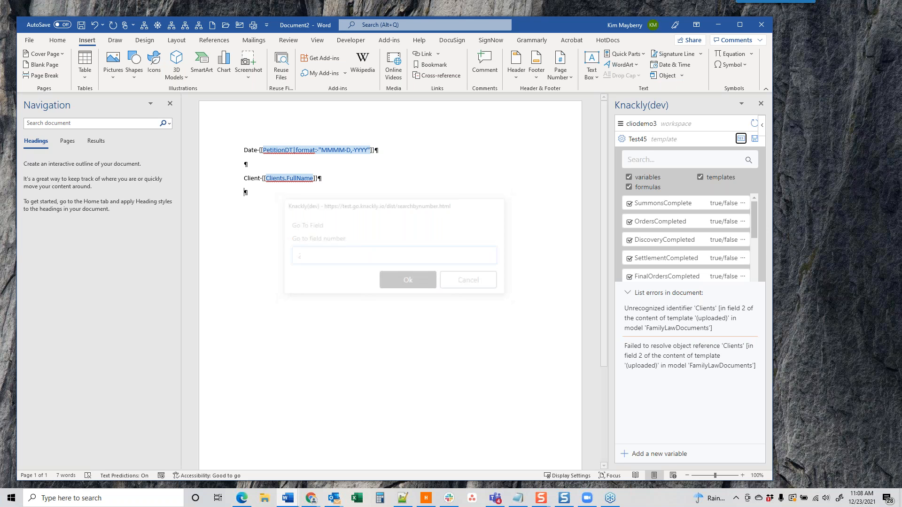
{"action": "left_click", "coordinate": [285, 179]}
{"action": "key", "text": "BackSpace"}
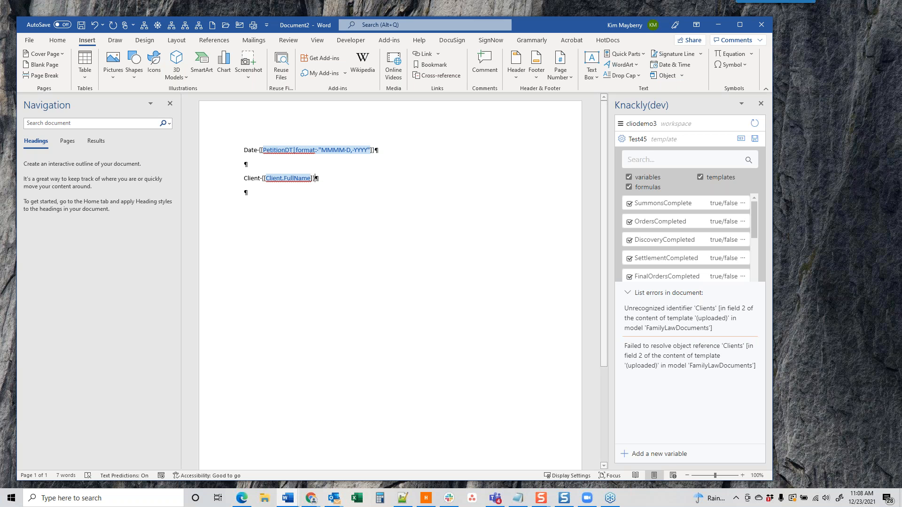
{"action": "left_click", "coordinate": [755, 138]}
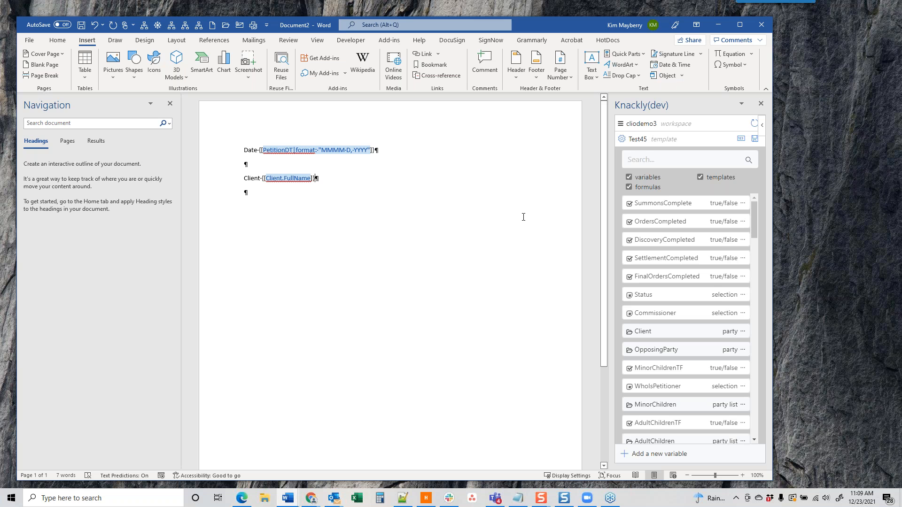
Step: Update all fields, type {[Client.FirstName]} on the fourth line, and update all again
{"action": "left_click", "coordinate": [622, 140]}
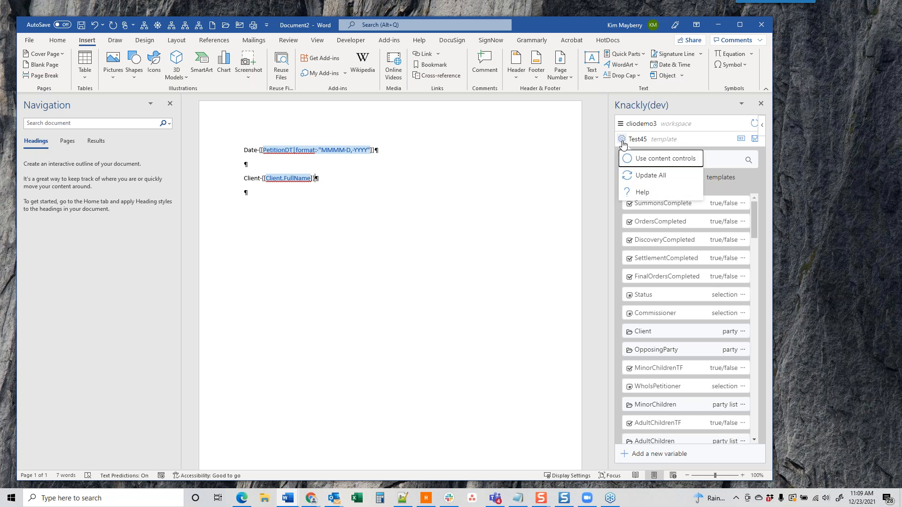
{"action": "left_click", "coordinate": [669, 180]}
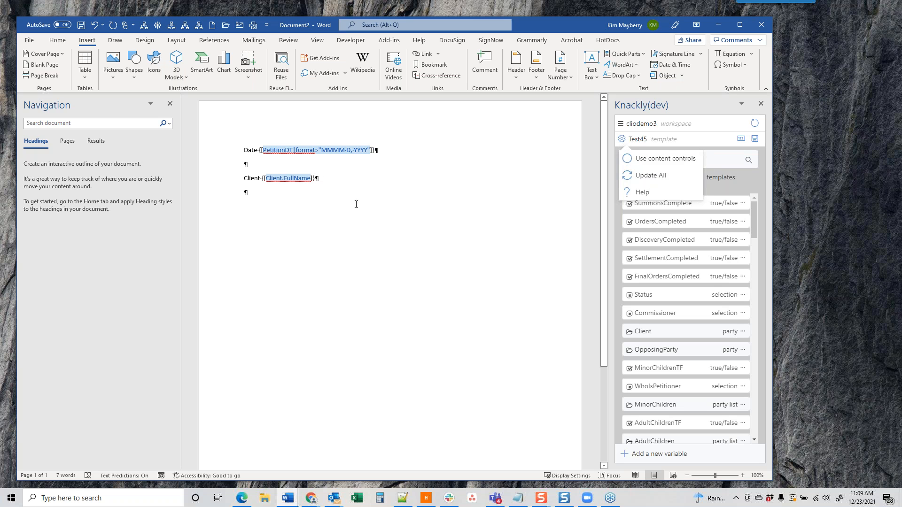
{"action": "left_click", "coordinate": [244, 192]}
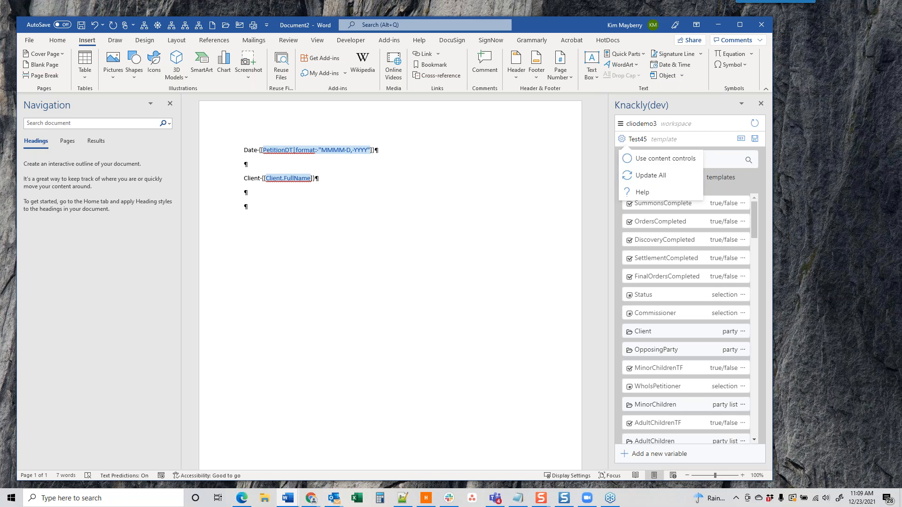
{"action": "type", "text": "{[Client.FirstName]}"}
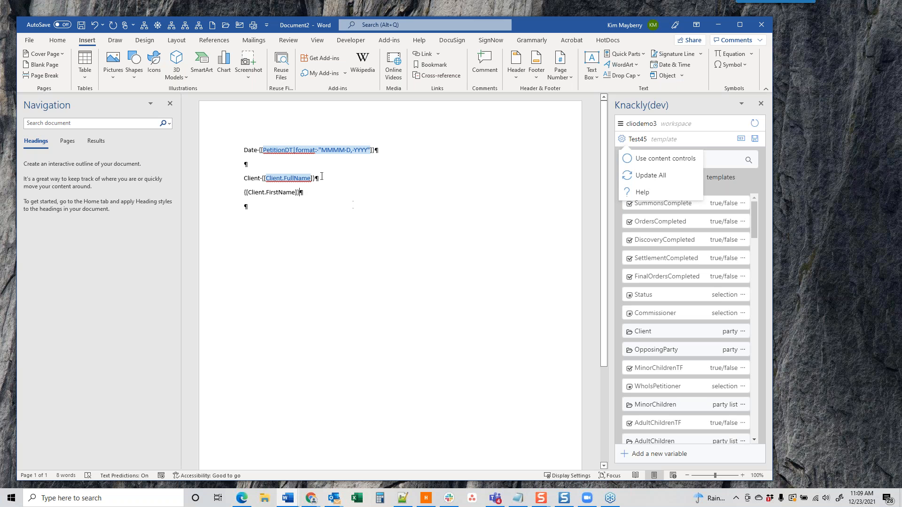
{"action": "left_click", "coordinate": [279, 212]}
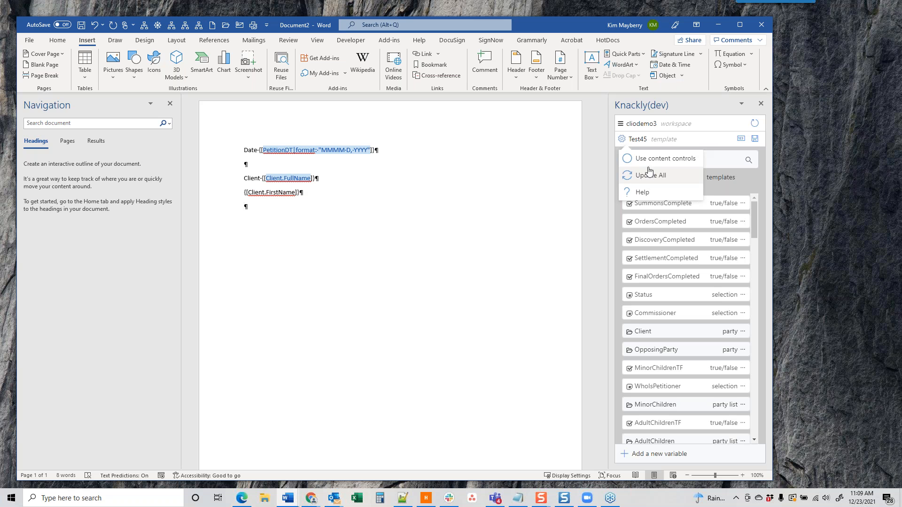
{"action": "left_click", "coordinate": [630, 177]}
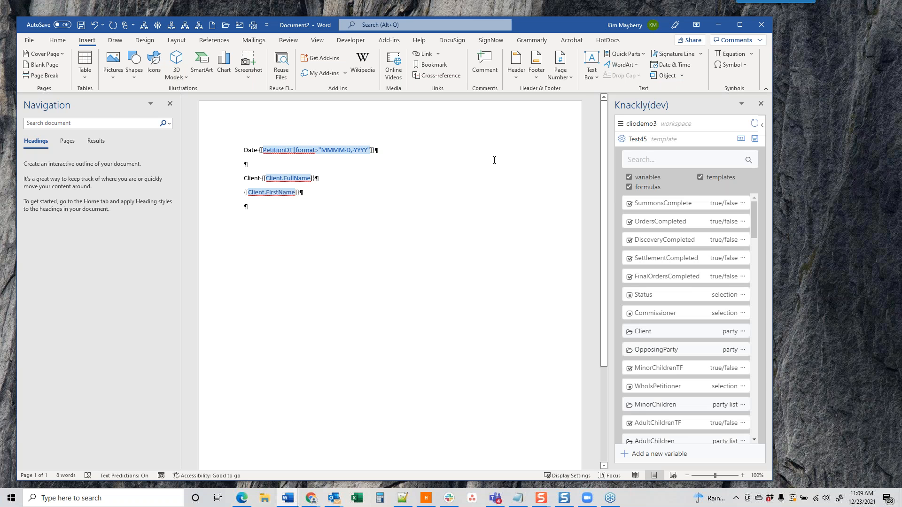
Step: Reopen and close the template settings menu, then refresh the Knackly variable list
{"action": "left_click", "coordinate": [621, 139]}
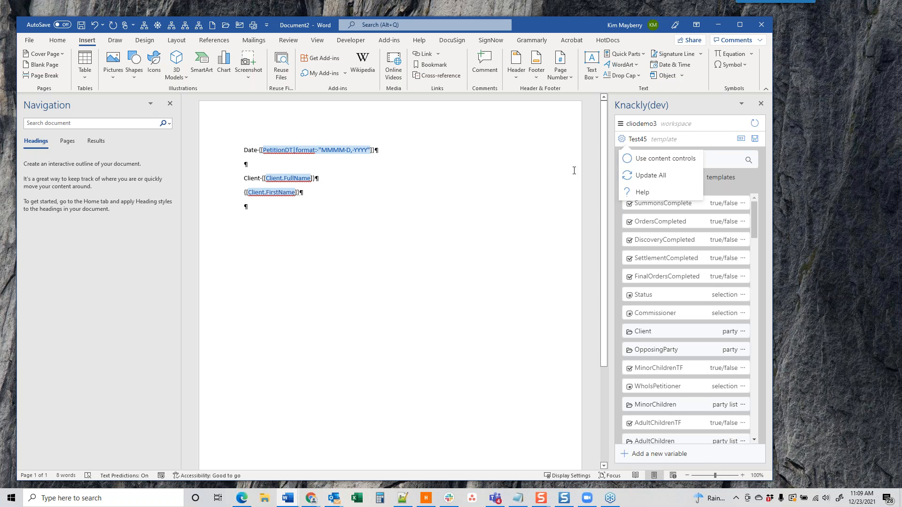
{"action": "left_click", "coordinate": [721, 127]}
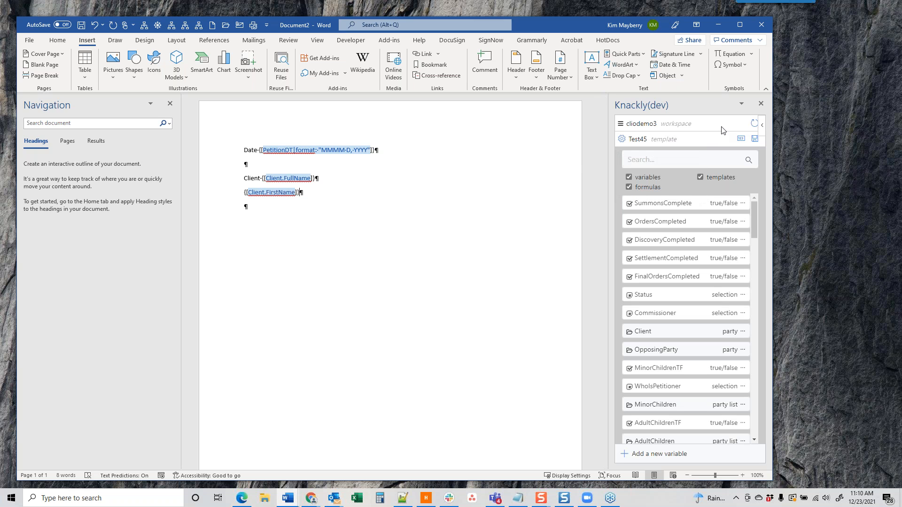
{"action": "left_click", "coordinate": [754, 126]}
Step: Bring the Knackly browser window over Word, reload the records page, then move it aside
{"action": "left_click_drag", "start_coordinate": [901, 94], "coordinate": [237, 22]}
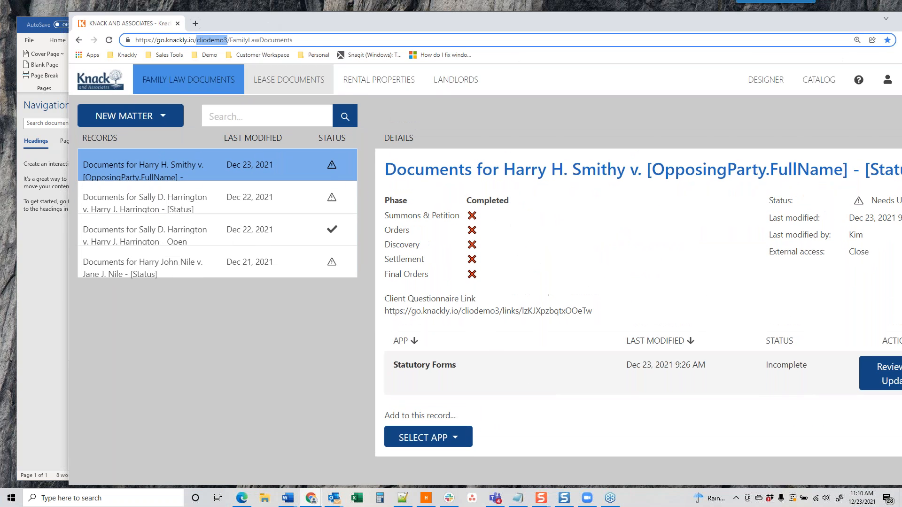
{"action": "left_click", "coordinate": [108, 40]}
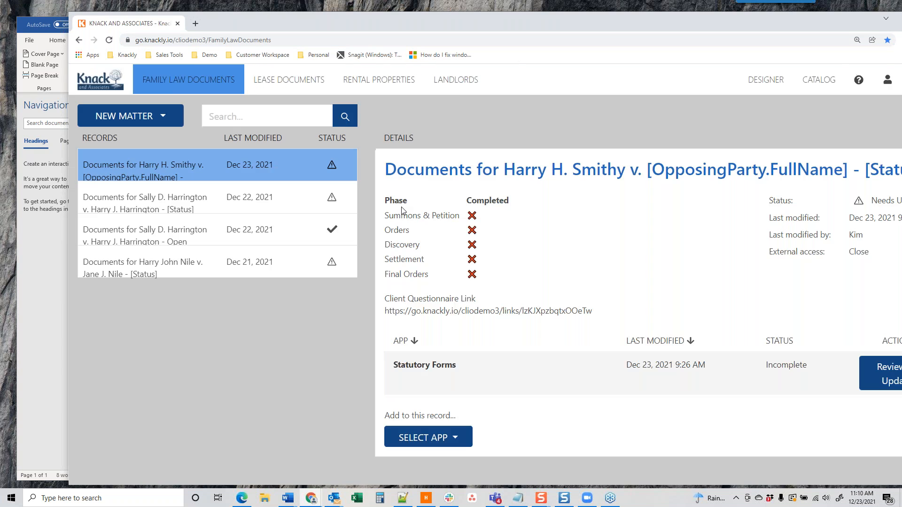
{"action": "left_click_drag", "start_coordinate": [294, 20], "coordinate": [901, 28]}
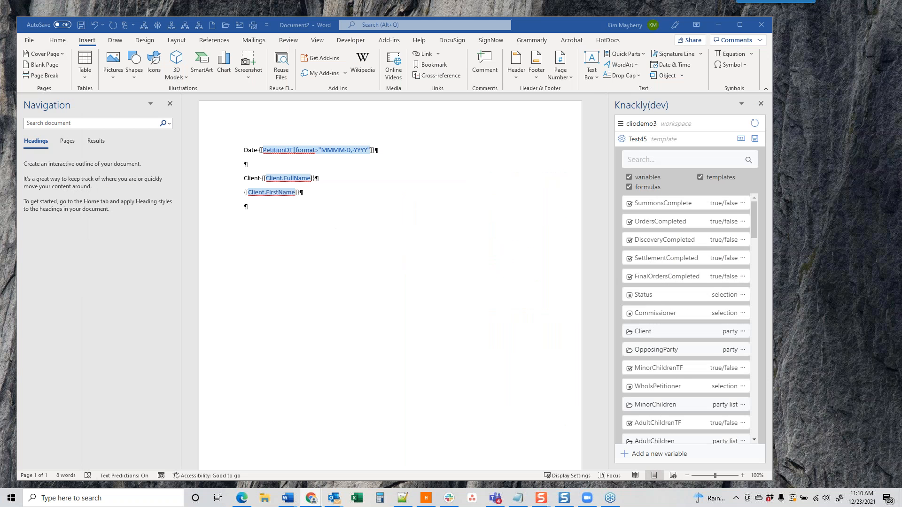
Step: Open the Knackly Designer in the browser from the main menu, then move the browser aside
{"action": "left_click", "coordinate": [621, 125]}
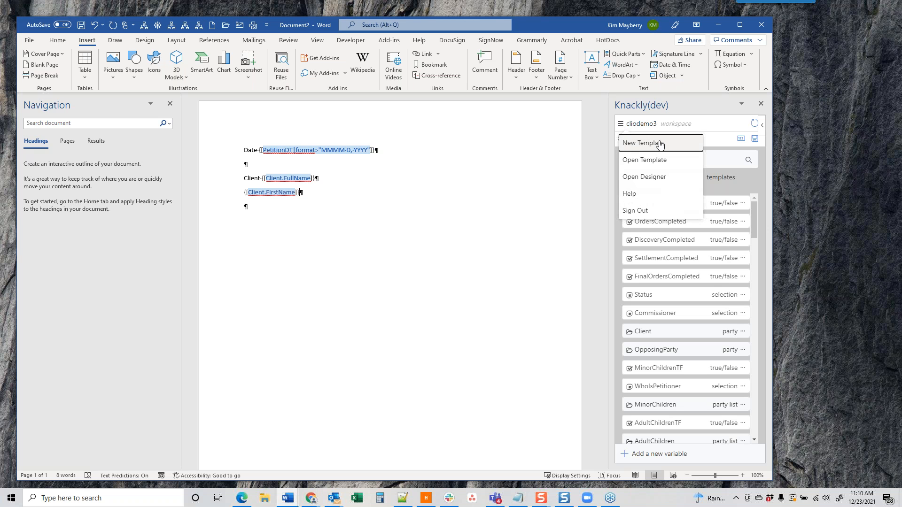
{"action": "left_click", "coordinate": [642, 177]}
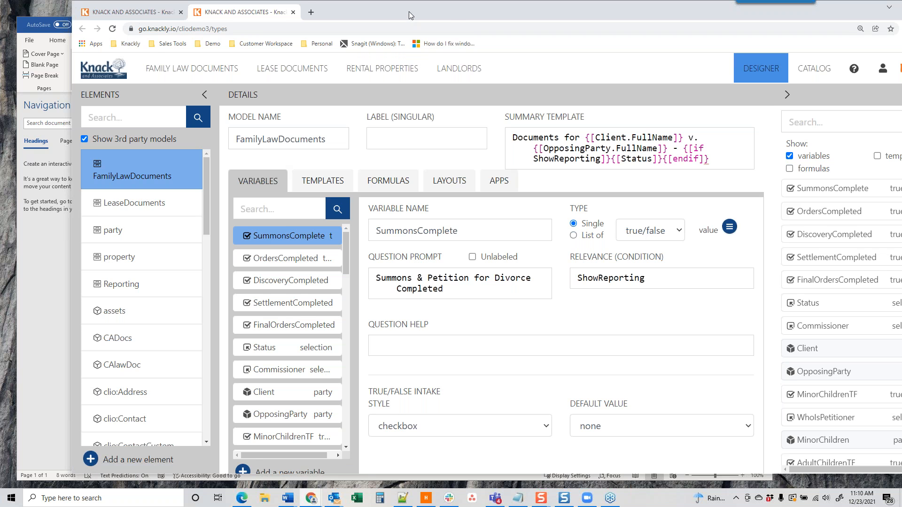
{"action": "left_click_drag", "start_coordinate": [409, 12], "coordinate": [901, 15]}
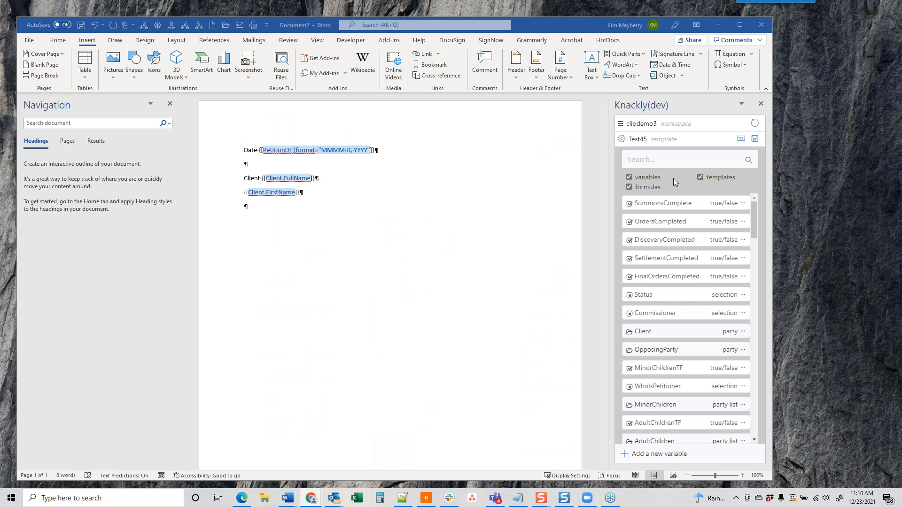
{"action": "left_click", "coordinate": [621, 125]}
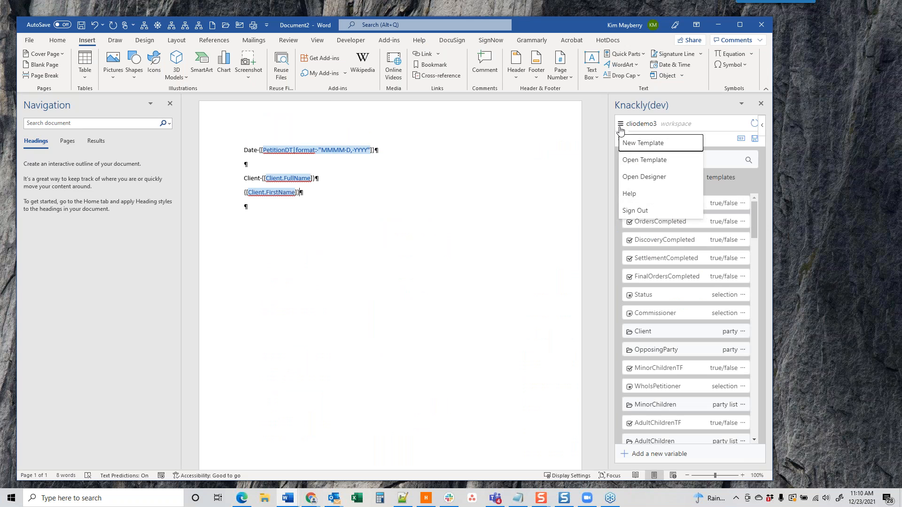
{"action": "left_click", "coordinate": [637, 143]}
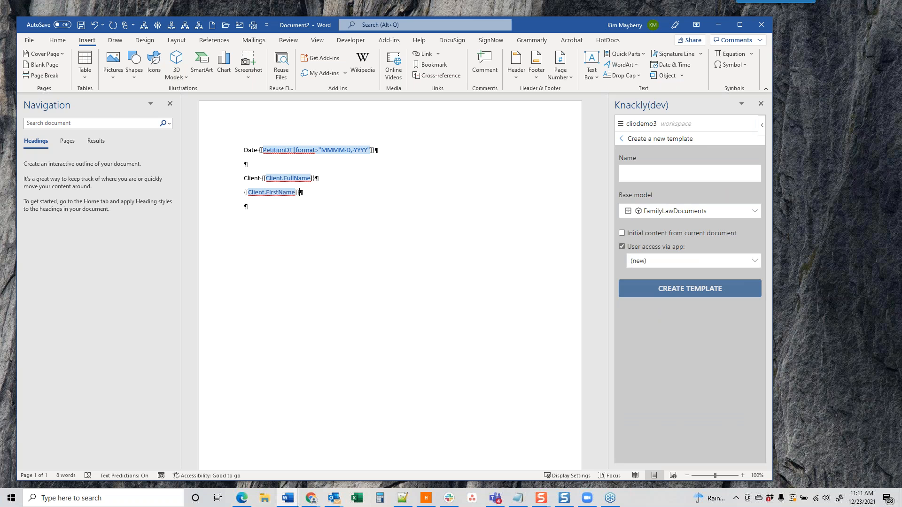
{"action": "left_click", "coordinate": [622, 140]}
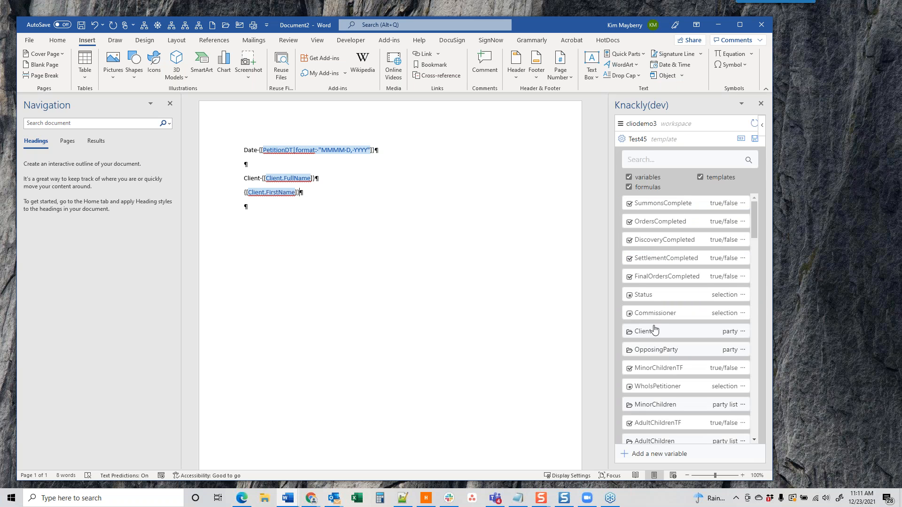
{"action": "left_click", "coordinate": [620, 124]}
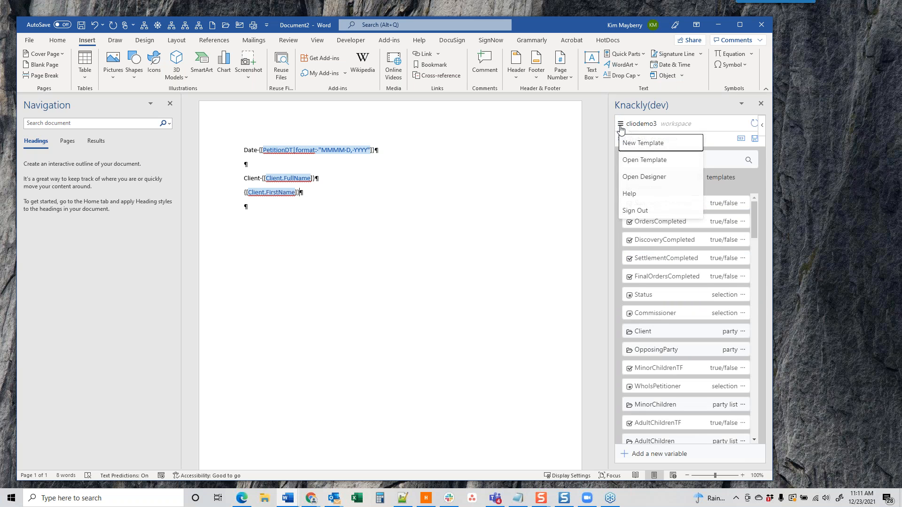
{"action": "left_click", "coordinate": [635, 160]}
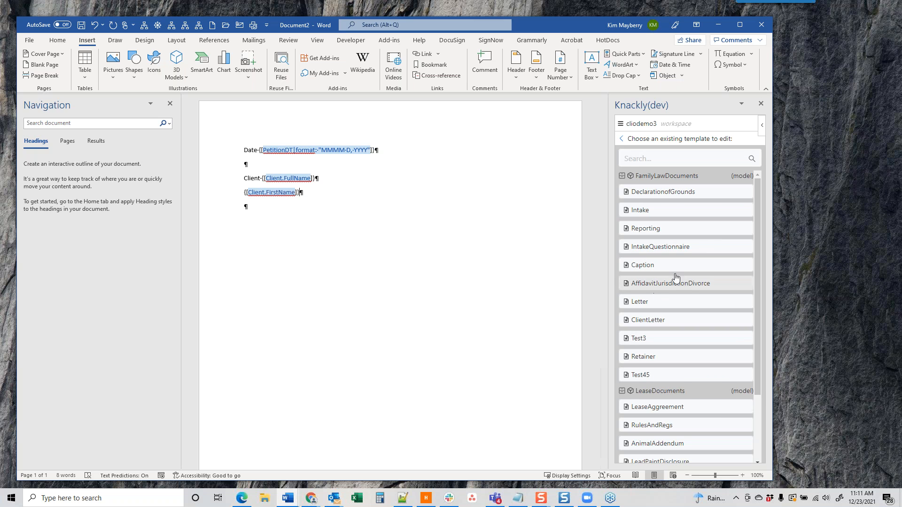
{"action": "left_click", "coordinate": [621, 140]}
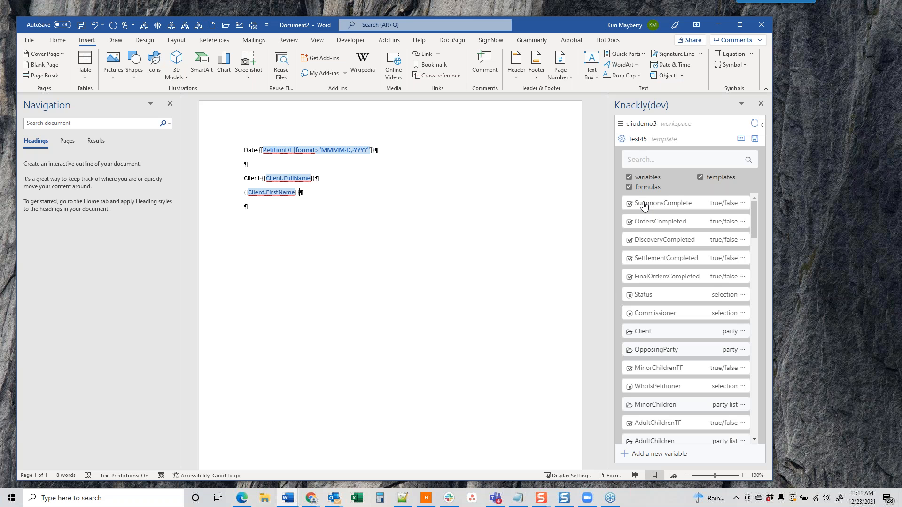
{"action": "left_click", "coordinate": [620, 125]}
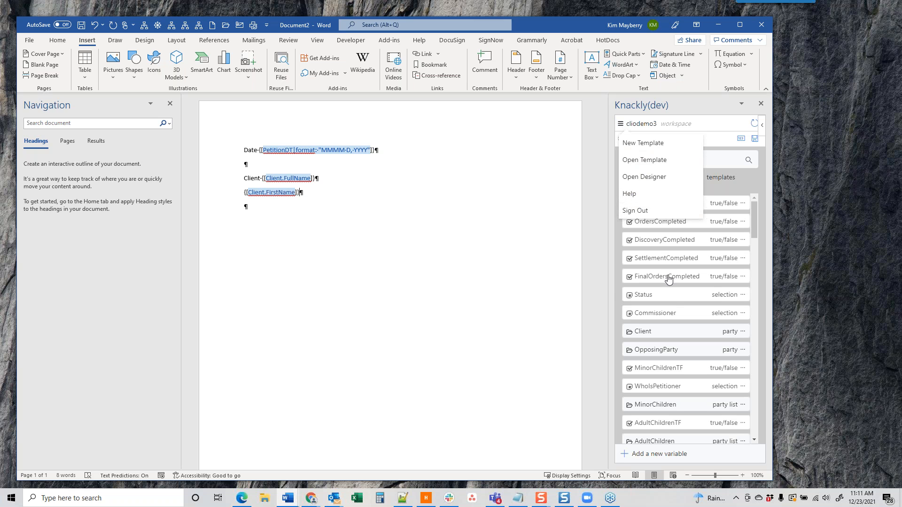
Step: Create a selection-type variable named TestSelection in the FamilyLawDocuments model
{"action": "left_click", "coordinate": [744, 181]}
{"action": "left_click", "coordinate": [643, 455]}
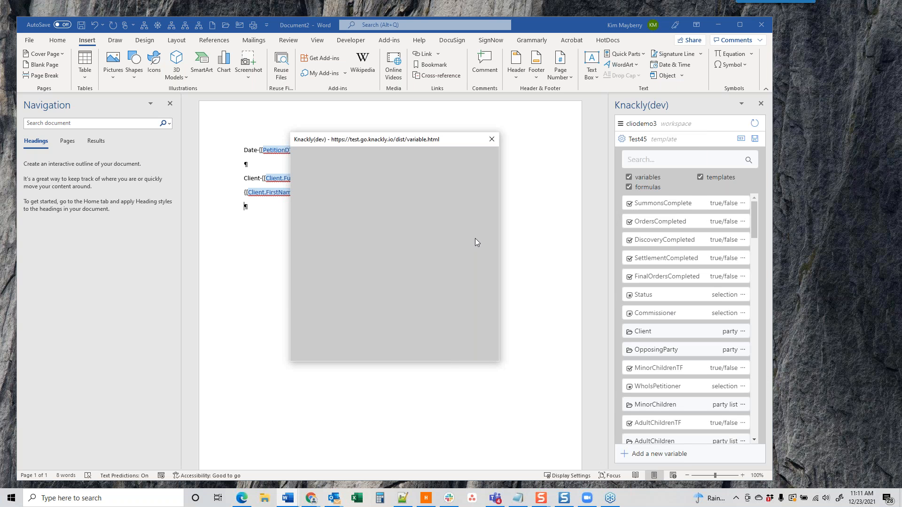
{"action": "left_click", "coordinate": [473, 167]}
{"action": "left_click", "coordinate": [474, 164]}
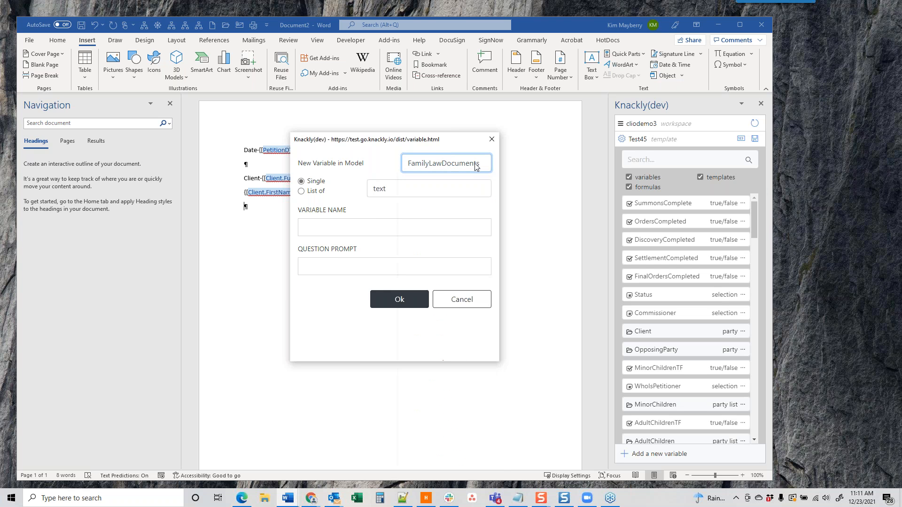
{"action": "left_click", "coordinate": [399, 189]}
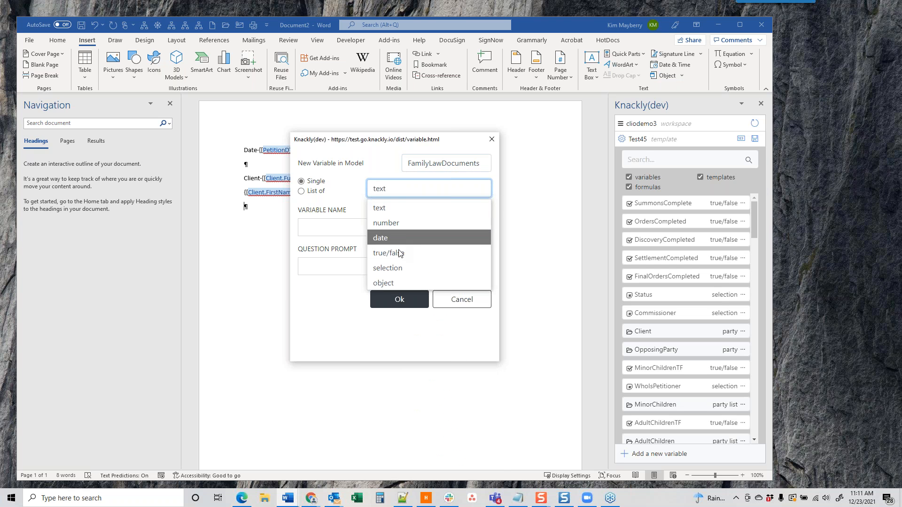
{"action": "left_click", "coordinate": [327, 228]}
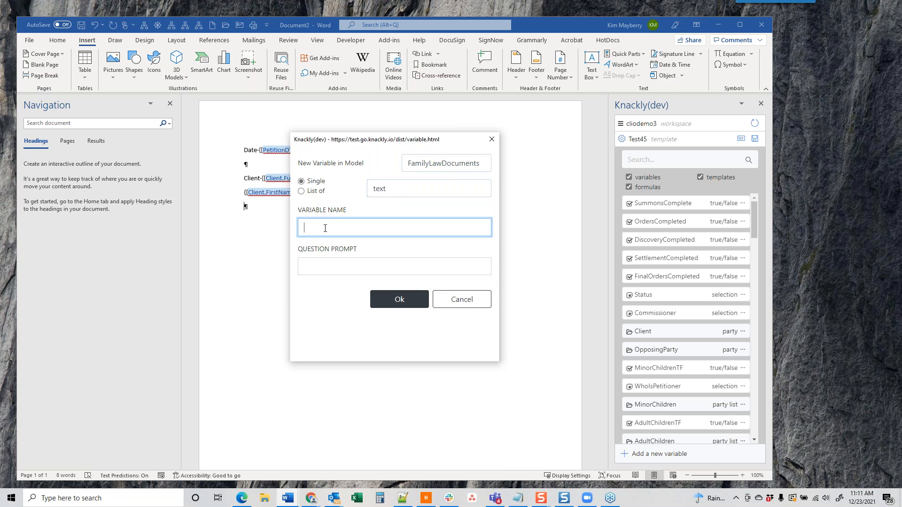
{"action": "left_click", "coordinate": [382, 190]}
{"action": "left_click", "coordinate": [389, 266]}
{"action": "left_click", "coordinate": [355, 229]}
{"action": "type", "text": "Test S"}
{"action": "key", "text": "BackSpace"}
{"action": "key", "text": "BackSpace"}
{"action": "type", "text": "Selection"}
{"action": "left_click", "coordinate": [402, 299]}
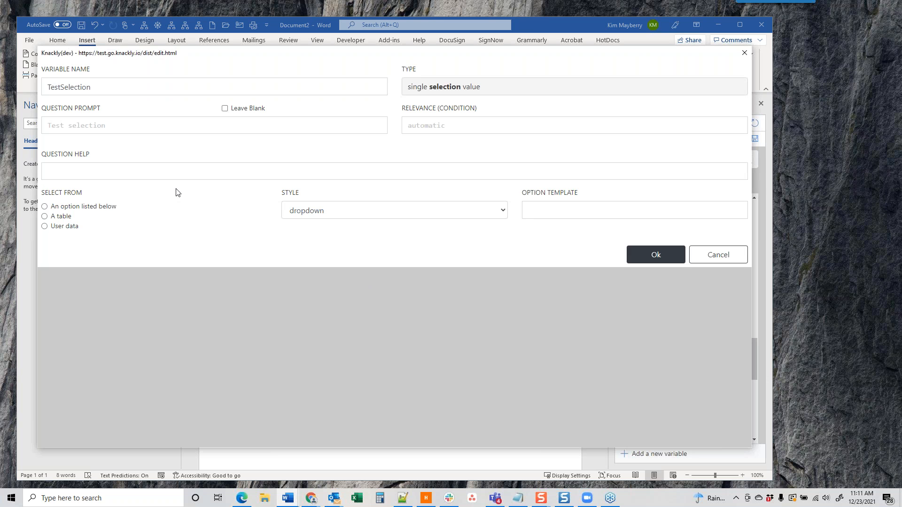
Step: List TestSelection's options manually as Test1 and Test2 and save them
{"action": "left_click", "coordinate": [45, 207]}
{"action": "type", "text": "Tse"}
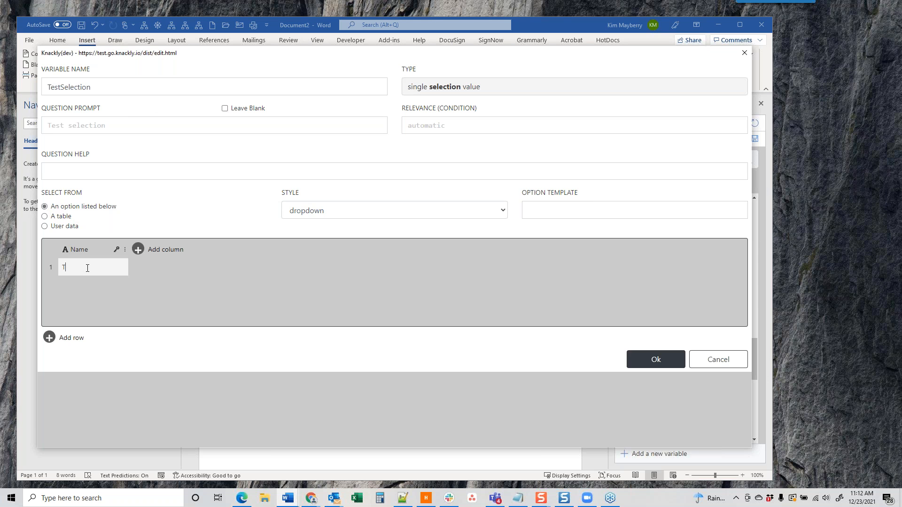
{"action": "key", "text": "BackSpace"}
{"action": "key", "text": "BackSpace"}
{"action": "type", "text": "est1"}
{"action": "key", "text": "Return"}
{"action": "type", "text": "Test"}
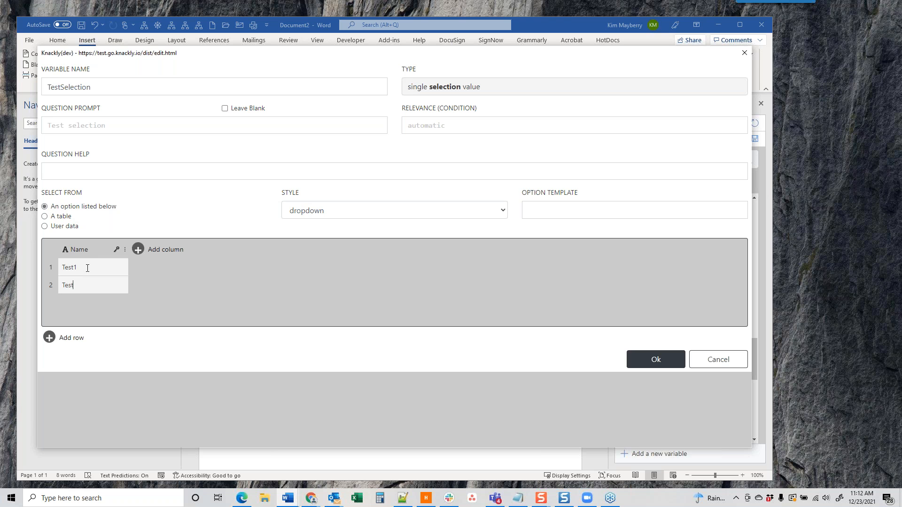
{"action": "type", "text": "2"}
{"action": "left_click", "coordinate": [654, 359]}
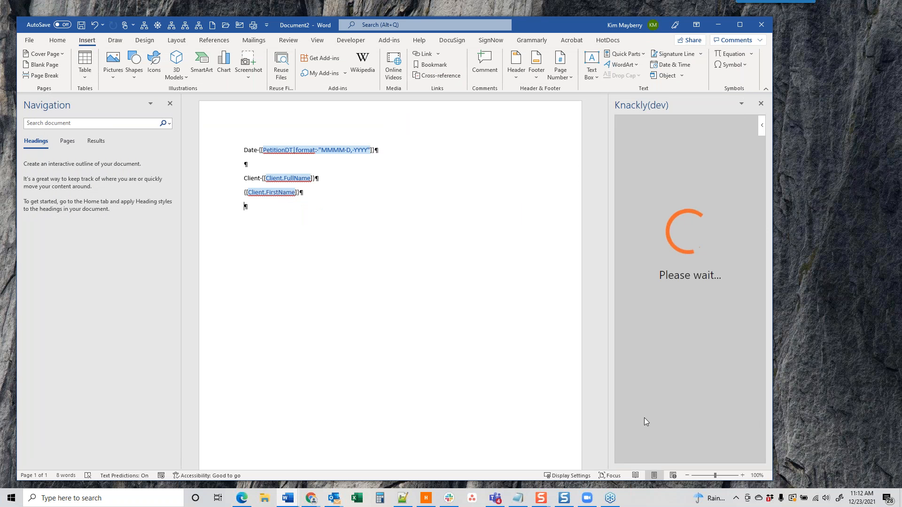
Step: Insert TestSelection.Name below Client.FirstName in the document and refresh the Knackly variable list
{"action": "scroll", "coordinate": [660, 383], "scroll_direction": "down", "scroll_amount": 4}
{"action": "scroll", "coordinate": [686, 319], "scroll_direction": "down", "scroll_amount": 10}
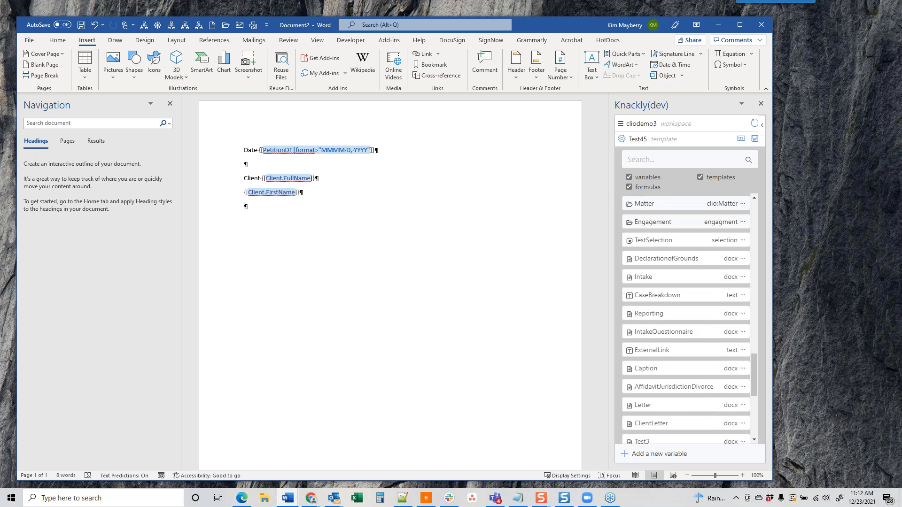
{"action": "scroll", "coordinate": [686, 319], "scroll_direction": "down", "scroll_amount": 3}
{"action": "scroll", "coordinate": [686, 319], "scroll_direction": "up", "scroll_amount": 5}
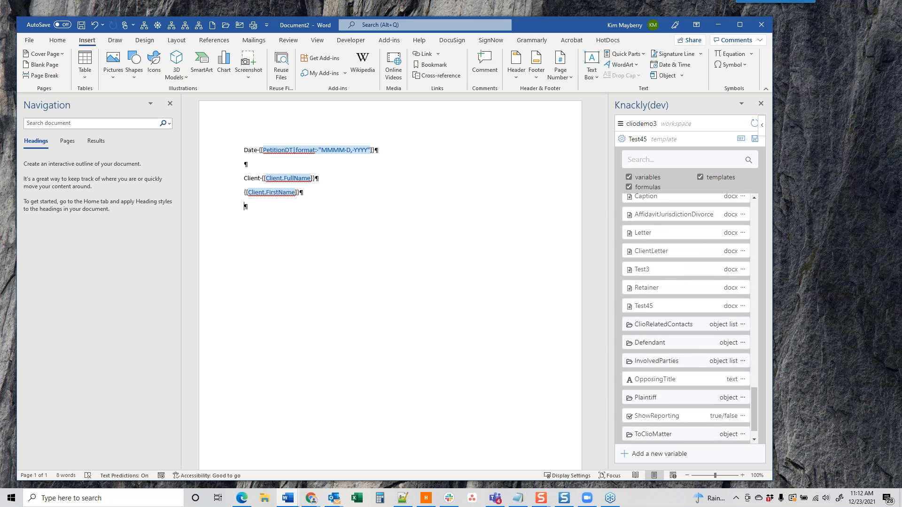
{"action": "scroll", "coordinate": [685, 319], "scroll_direction": "up", "scroll_amount": 5}
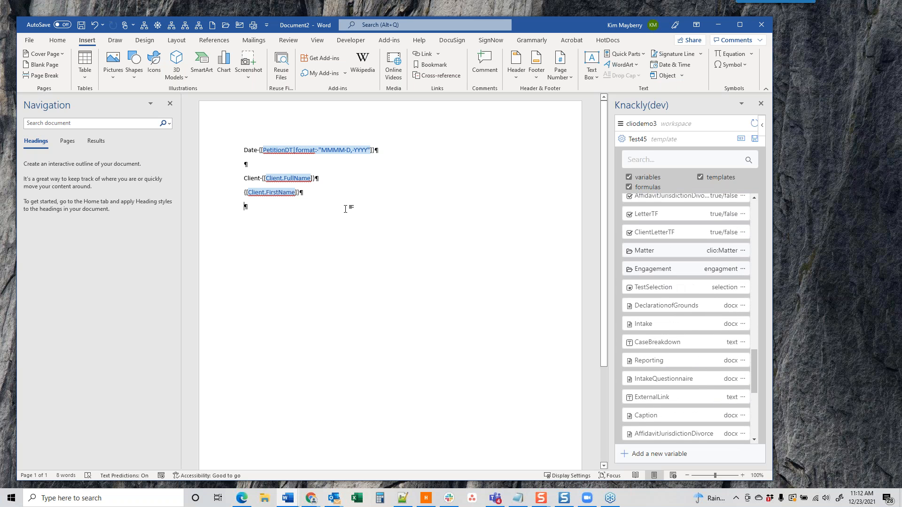
{"action": "left_click", "coordinate": [666, 288]}
{"action": "left_click", "coordinate": [654, 306]}
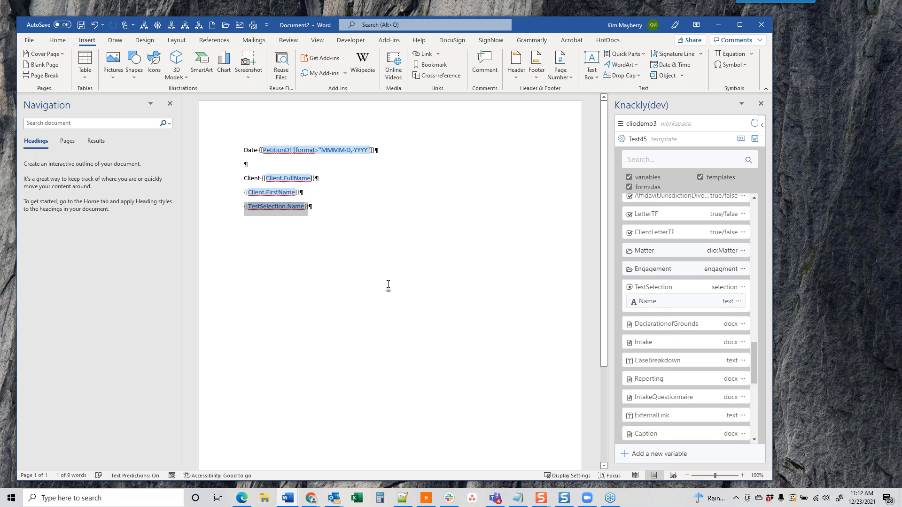
{"action": "left_click", "coordinate": [312, 218]}
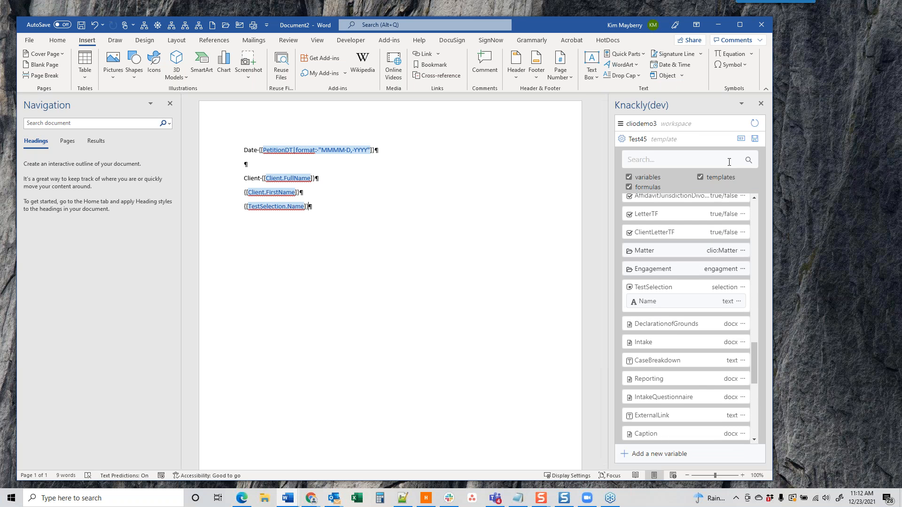
{"action": "left_click", "coordinate": [754, 124]}
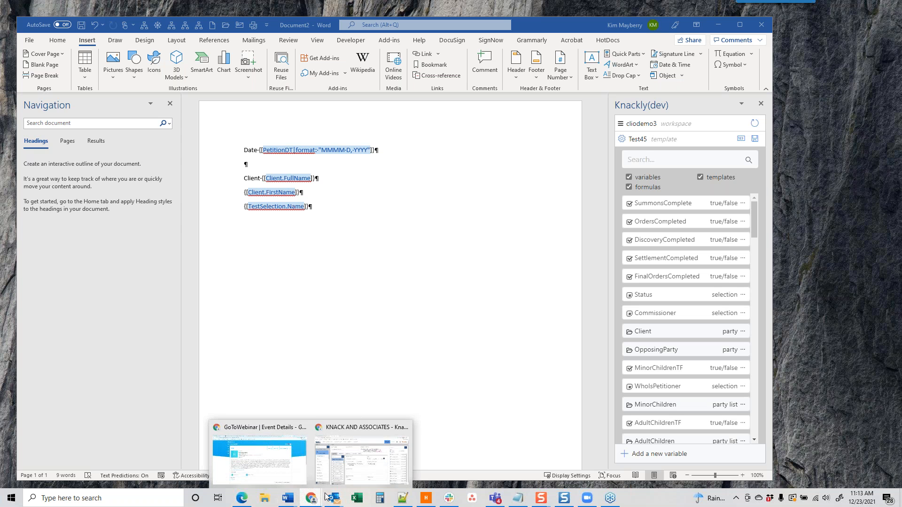
Step: Bring the browser back over Word and load learn.knackly.io, the Knackly Learning Center
{"action": "left_click_drag", "start_coordinate": [901, 34], "coordinate": [395, 7]}
{"action": "left_click", "coordinate": [363, 34]}
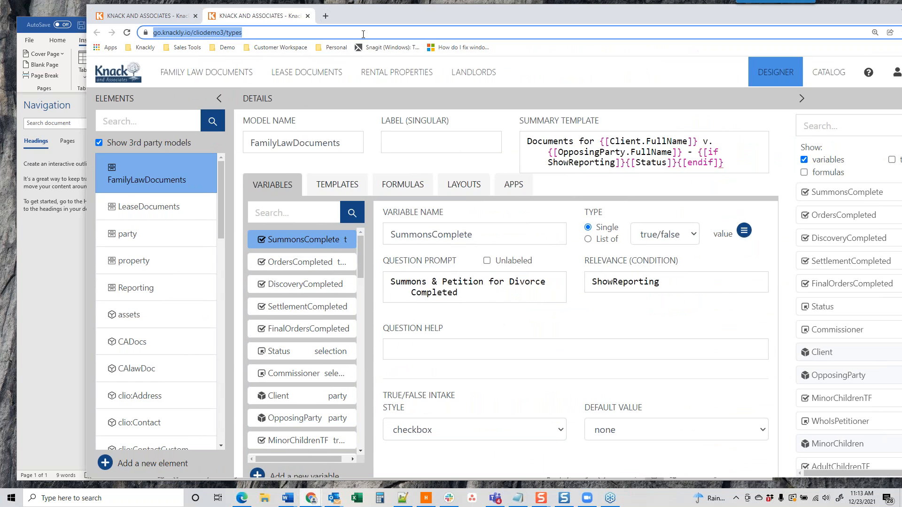
{"action": "type", "text": "learn.knackly.io"}
{"action": "key", "text": "Return"}
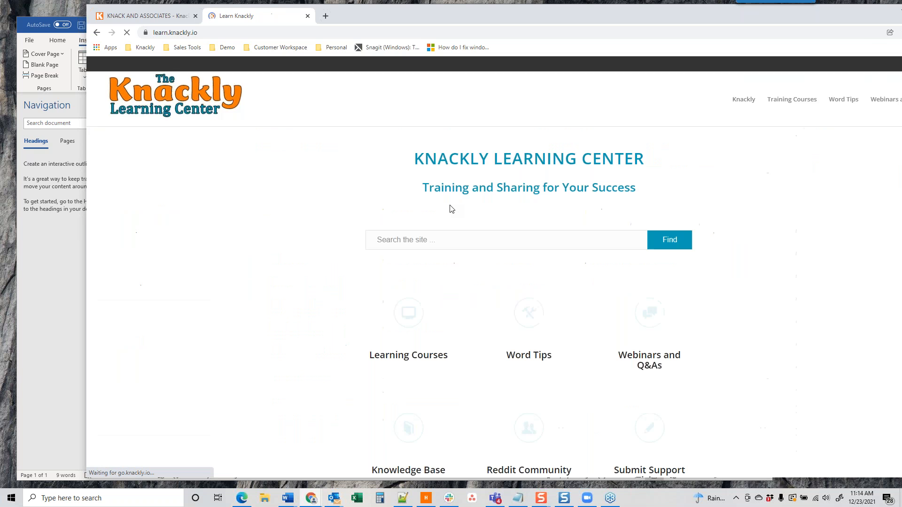
{"action": "scroll", "coordinate": [688, 320], "scroll_direction": "down", "scroll_amount": 1}
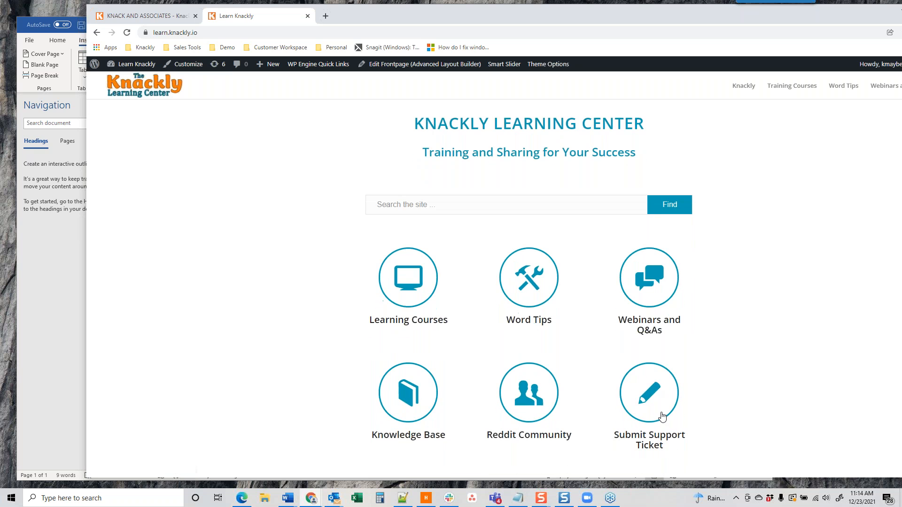